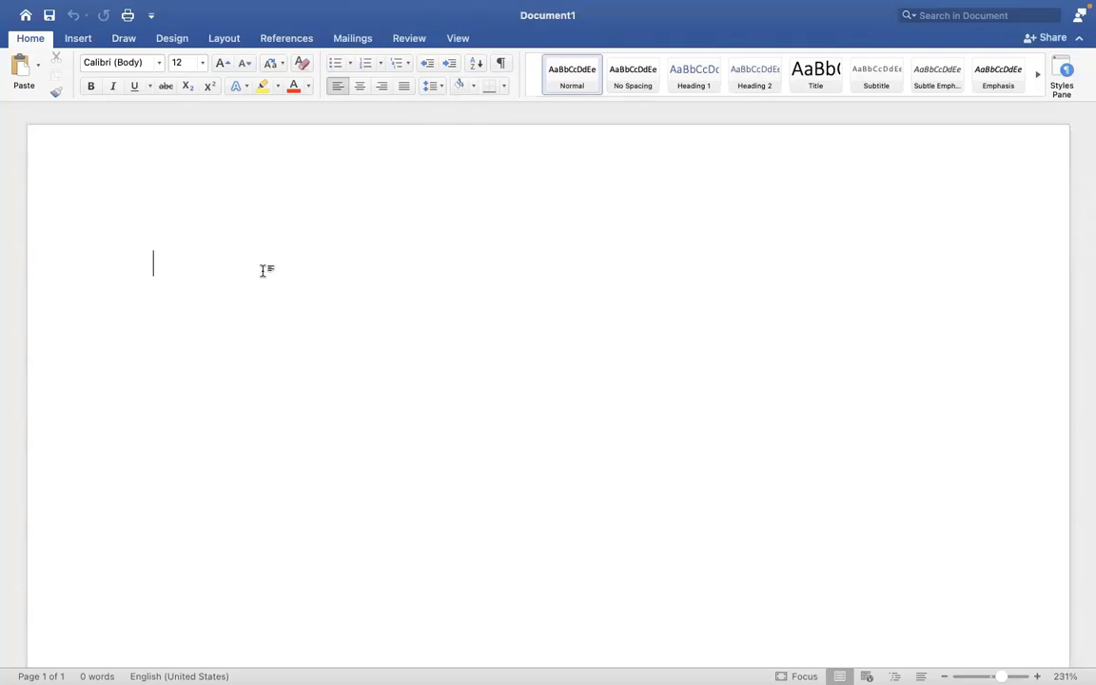
# Type the title 'Workday US Payroll' with the line 'Two types of Payroll' beneath it
pyautogui.write('Wo')
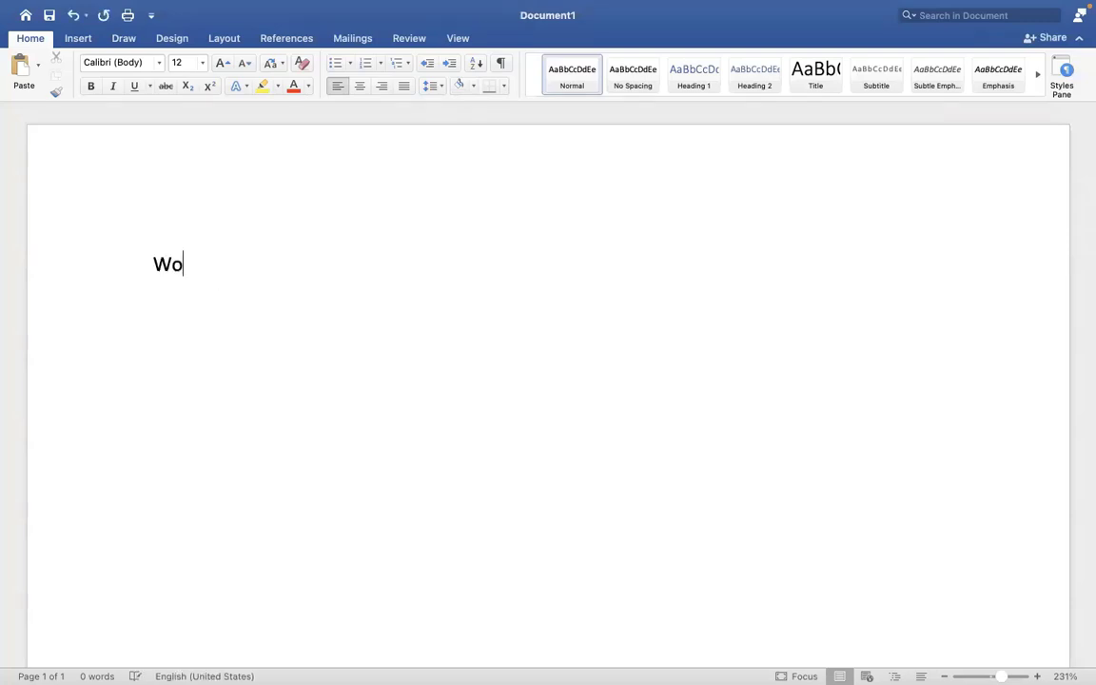
pyautogui.write('rkday US')
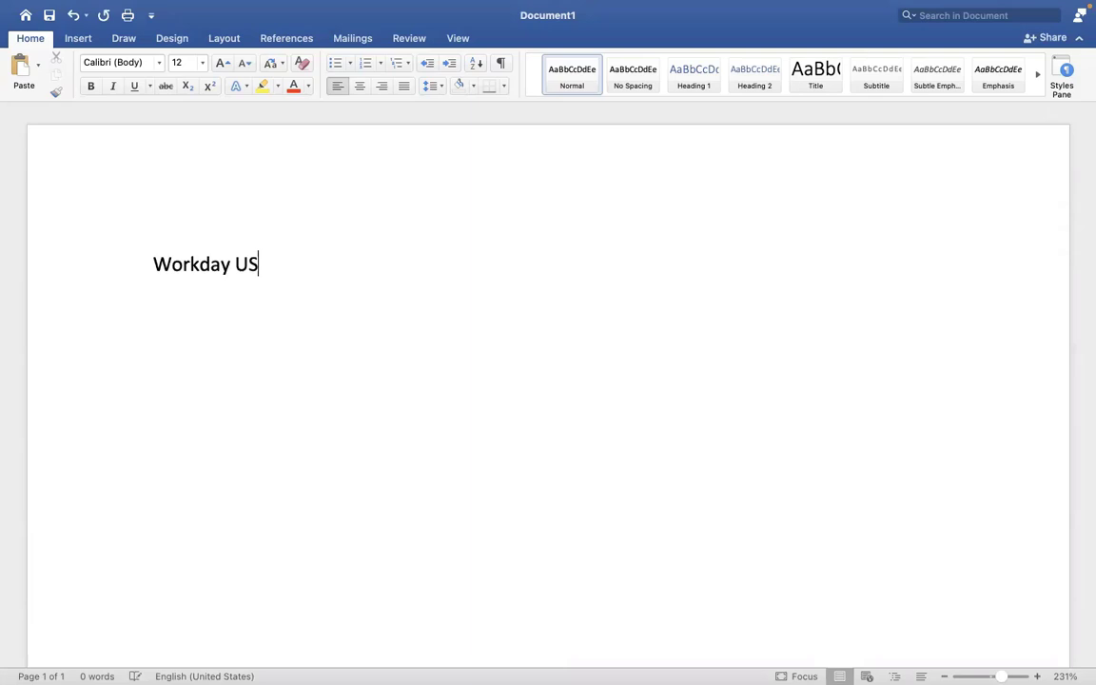
pyautogui.write(' Payroll')
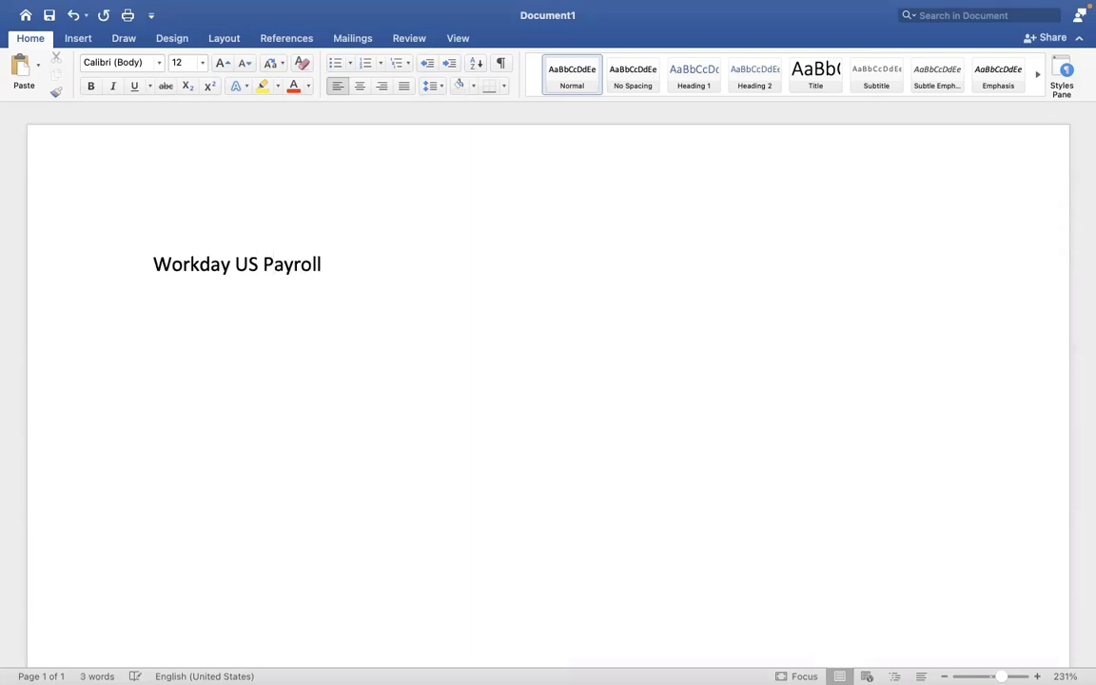
pyautogui.press('Return')
pyautogui.press('Return')
pyautogui.write('two types of pA')
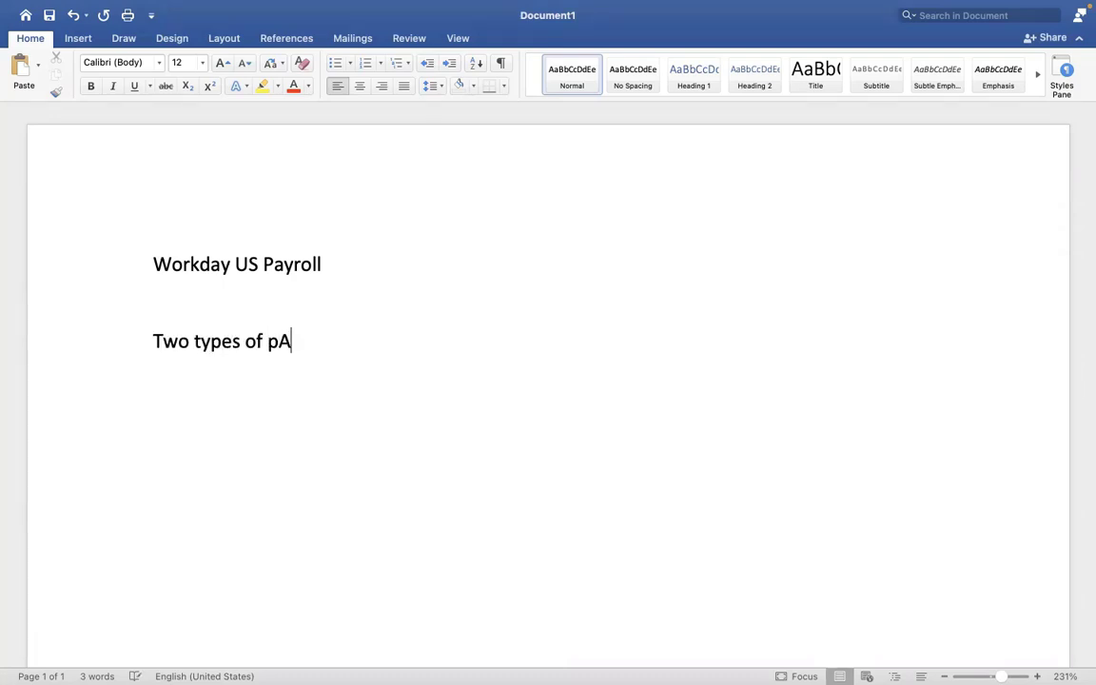
pyautogui.write('YROLL')
pyautogui.press('BackSpace')
pyautogui.press('BackSpace')
pyautogui.press('BackSpace')
pyautogui.press('BackSpace')
pyautogui.press('BackSpace')
pyautogui.press('BackSpace')
pyautogui.press('BackSpace')
pyautogui.write('Payroll')
pyautogui.press('Return')
pyautogui.press('Return')
# Add numbered items 'IN HOUSE PAYROLL - RUN THE PAYROLL WITH IN WORKDAY' and 'EXTERNAL PAYROLL'
pyautogui.write('1. ')
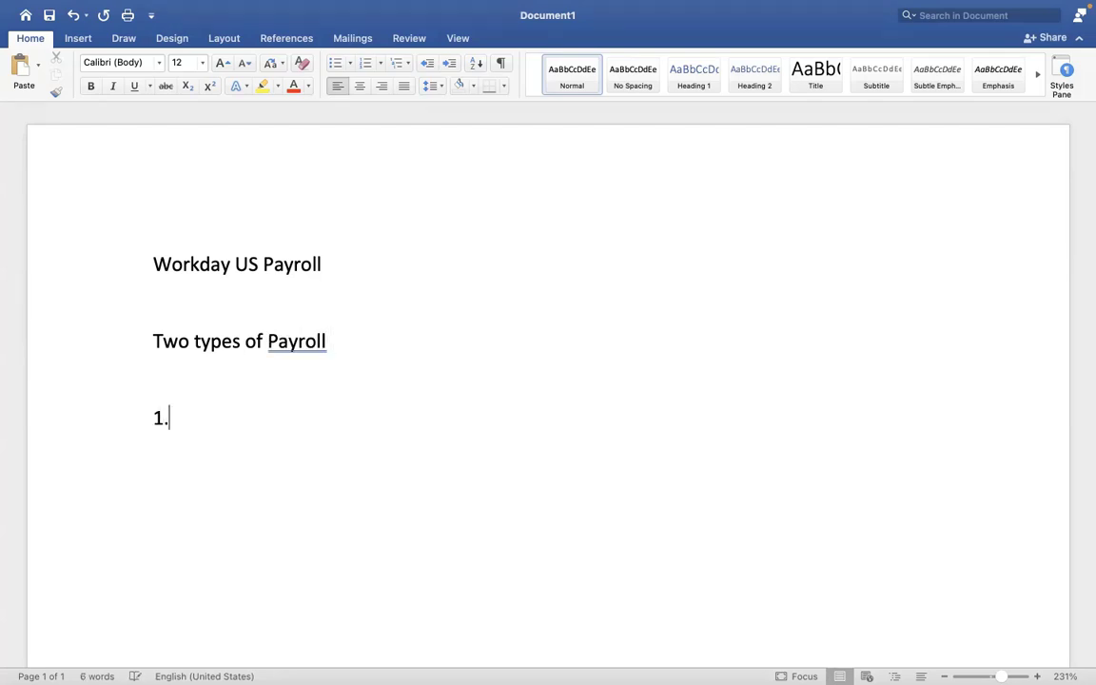
pyautogui.write('IN H')
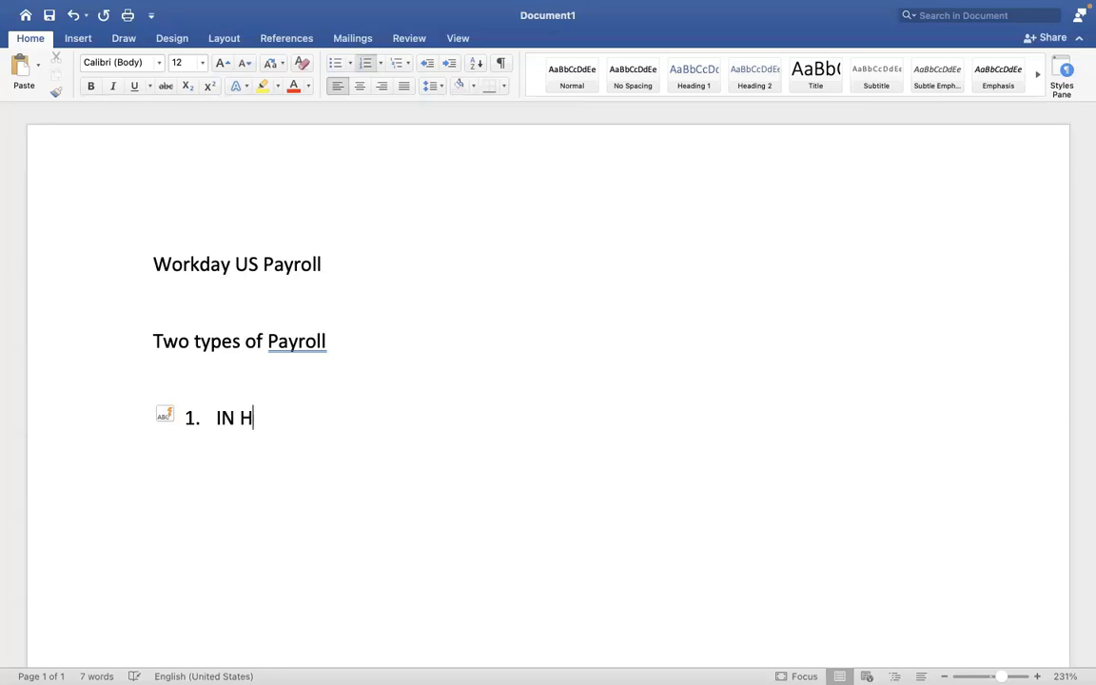
pyautogui.write('OUSE PAYROLL')
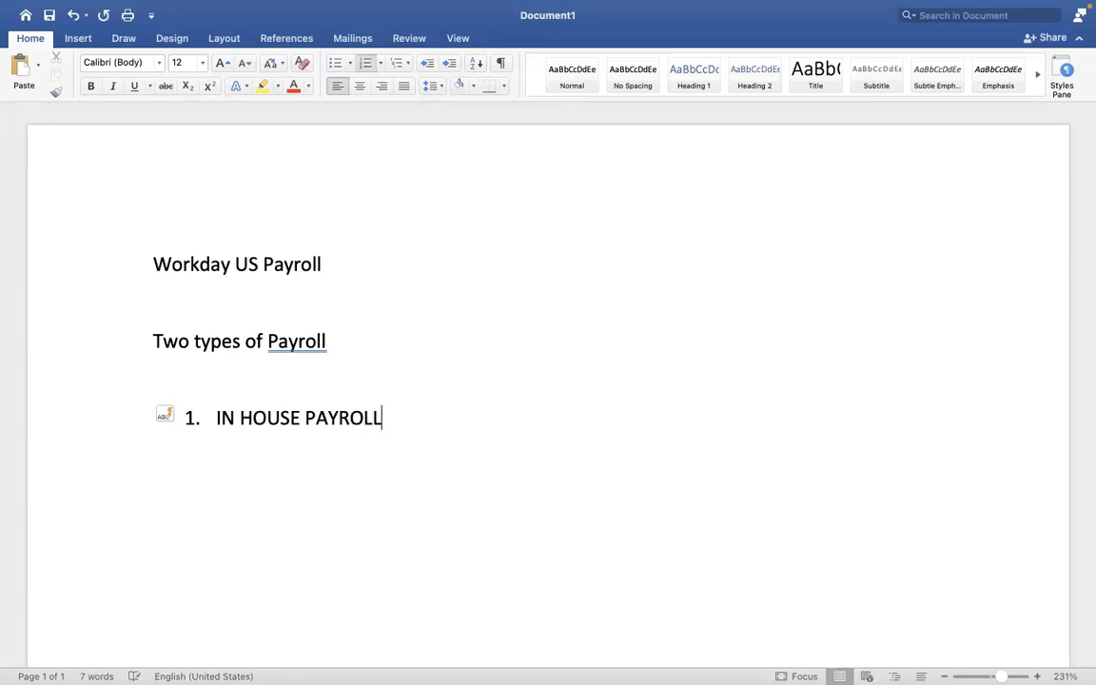
pyautogui.press('Return')
pyautogui.write('EX')
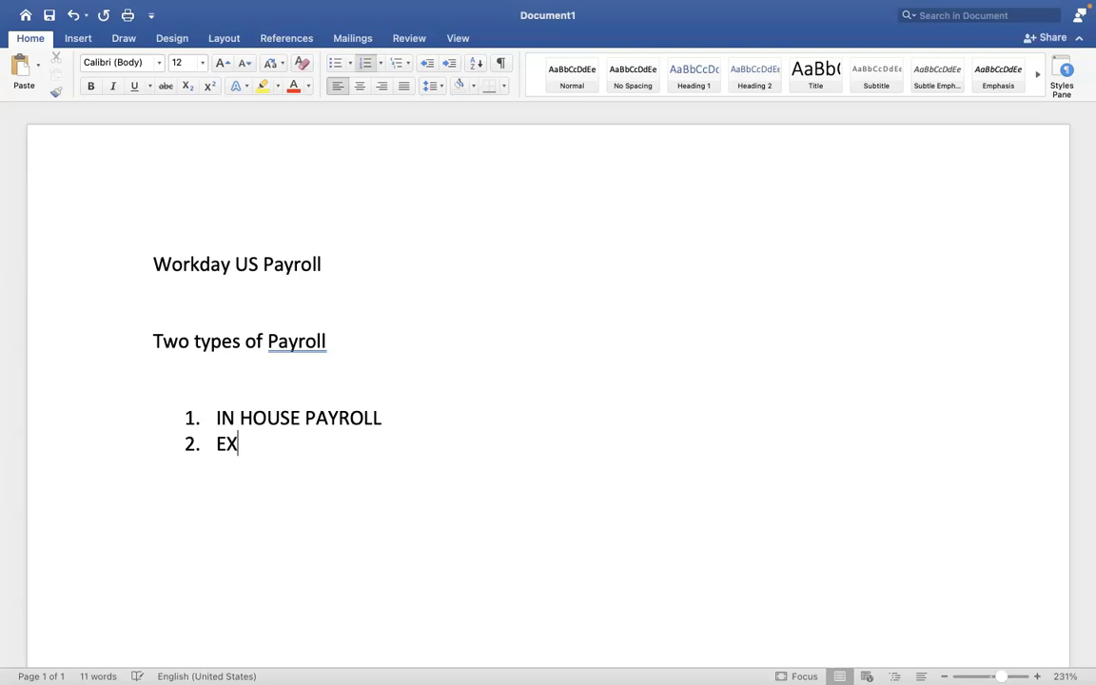
pyautogui.write('TERNAL PAYROLL')
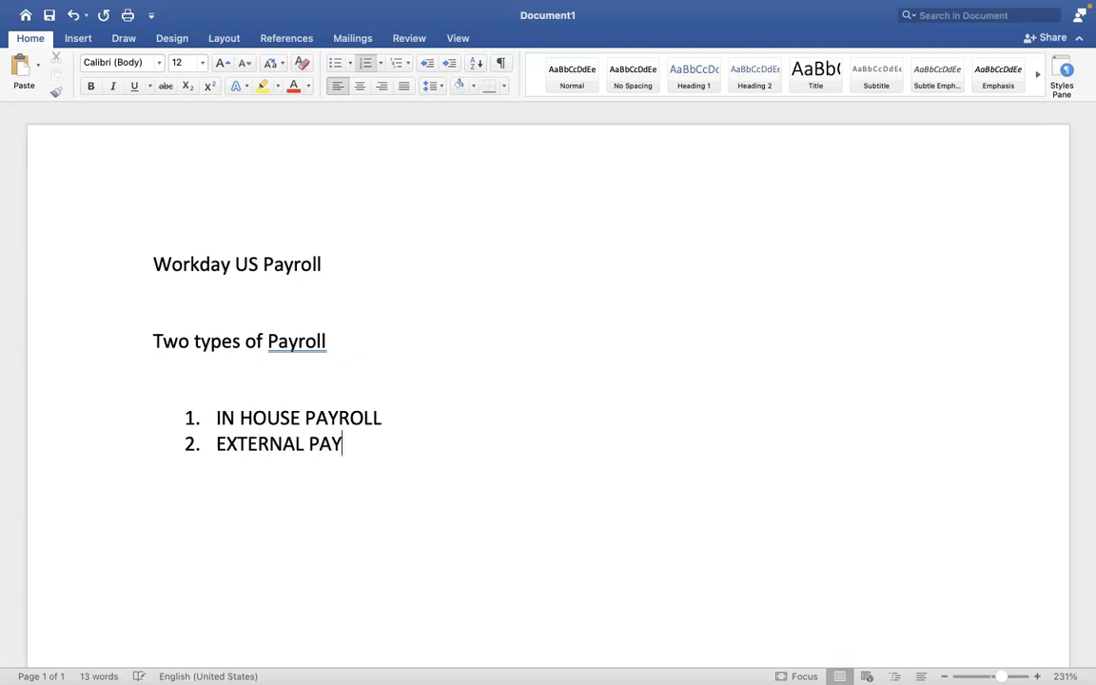
pyautogui.click(386, 417)
pyautogui.write('- RUN THE PAYR')
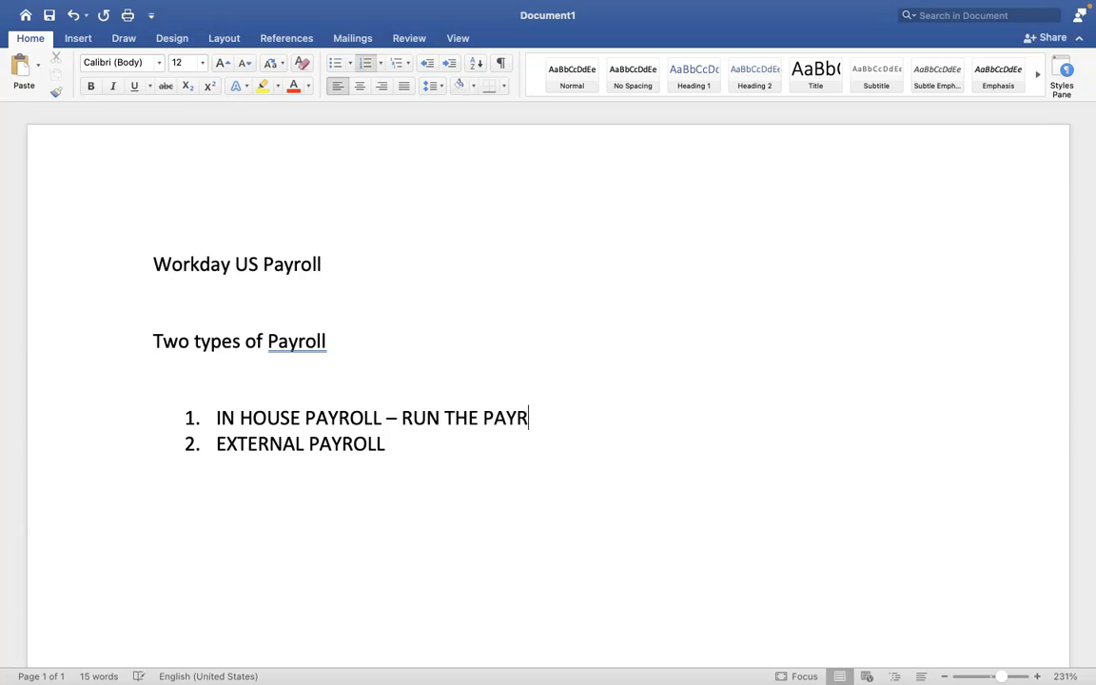
pyautogui.write('OLL WITH IN ')
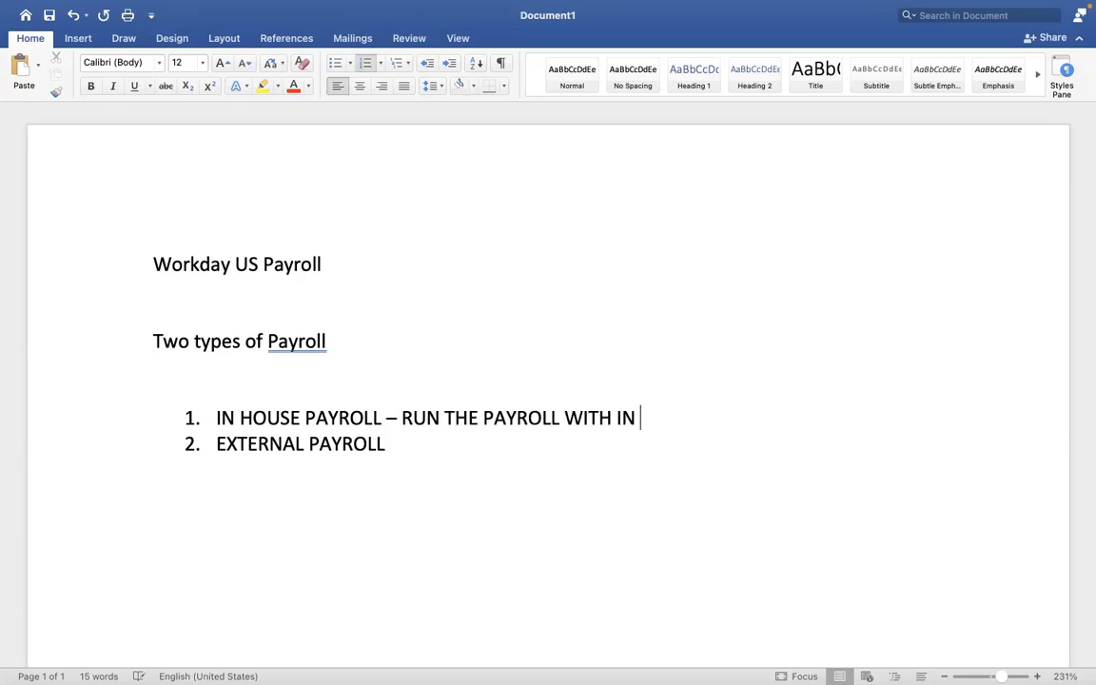
pyautogui.write('WORKDAY')
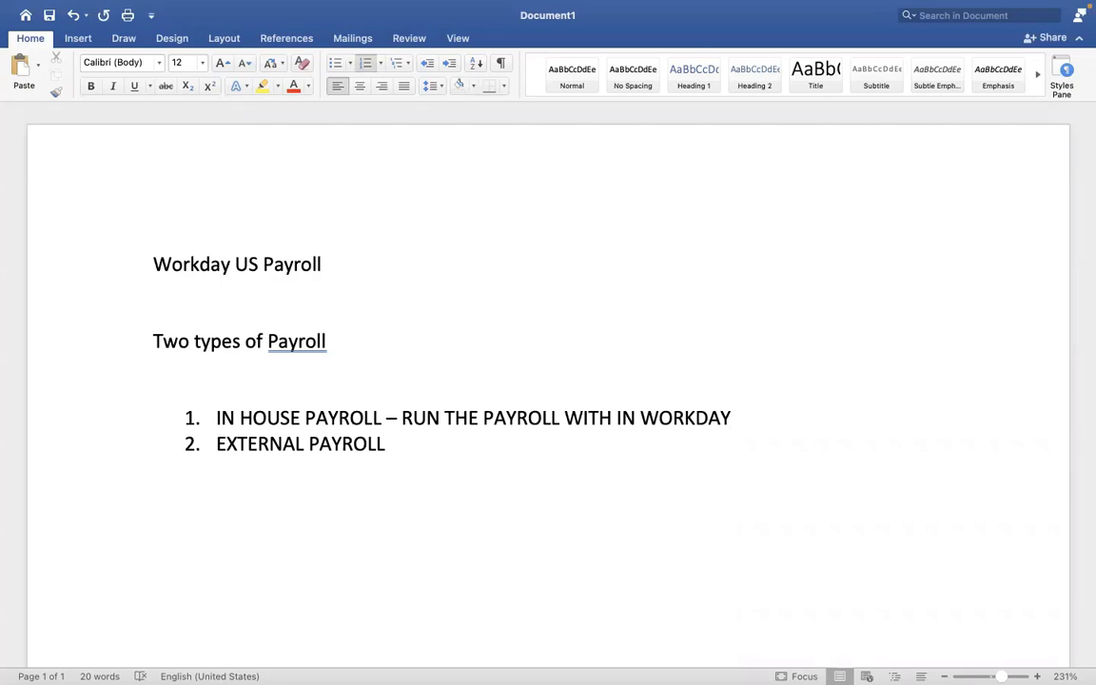
pyautogui.click(306, 416)
# Put a dash after 'EXTERNAL PAYROLL' in the second list item
pyautogui.doubleClick(306, 417)
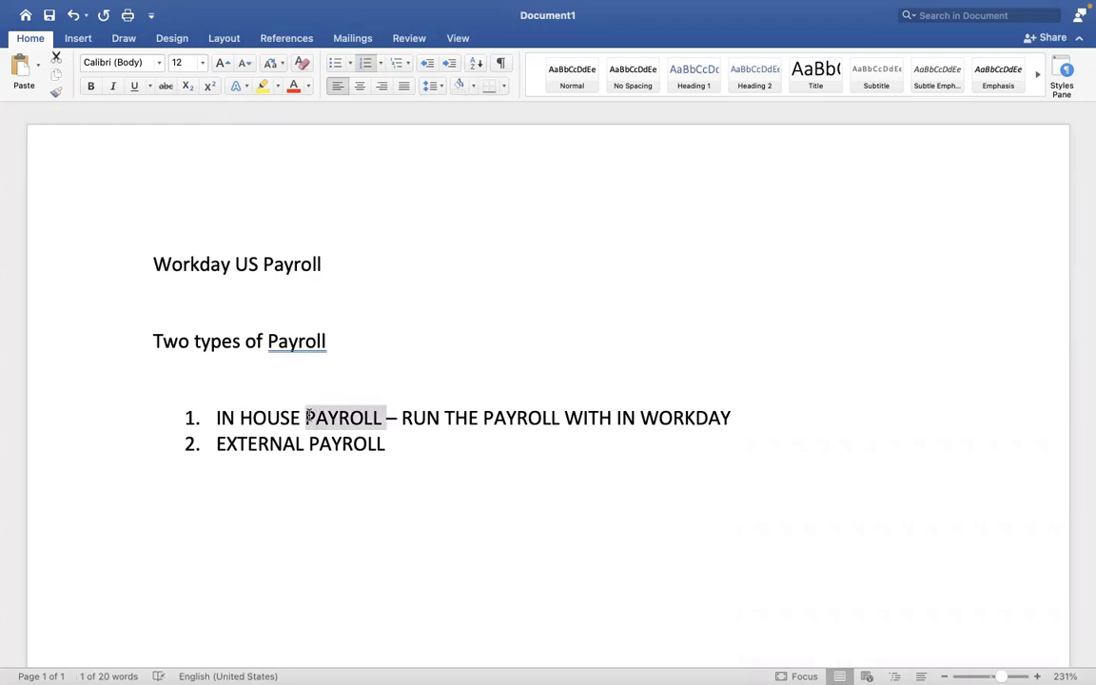
pyautogui.click(391, 444)
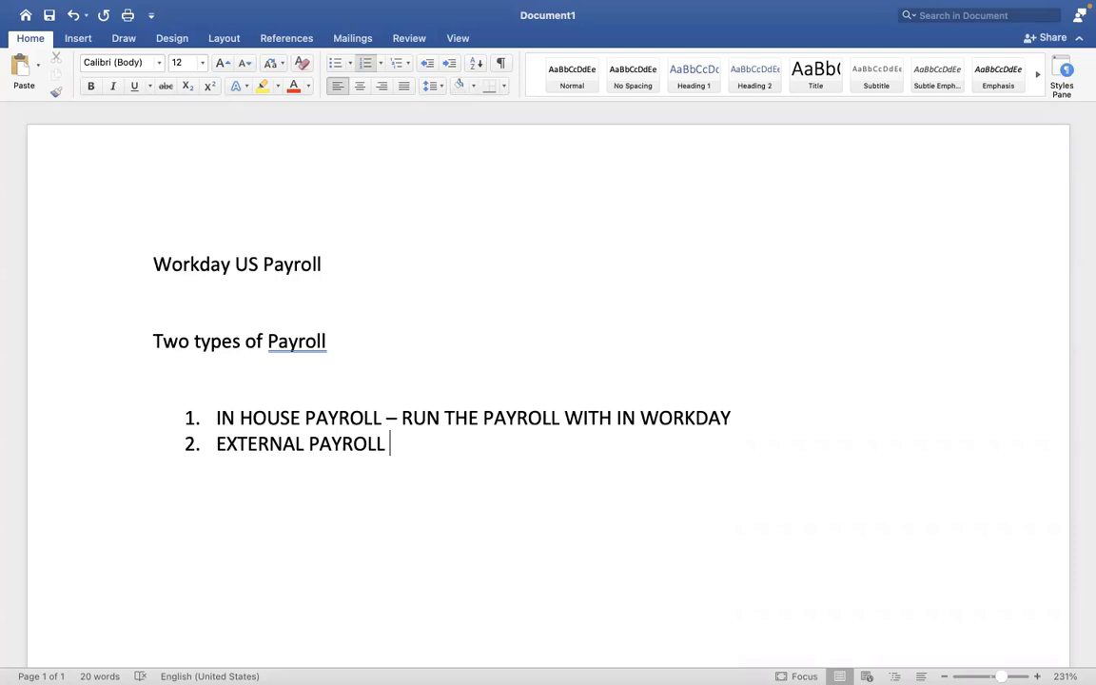
pyautogui.write('-')
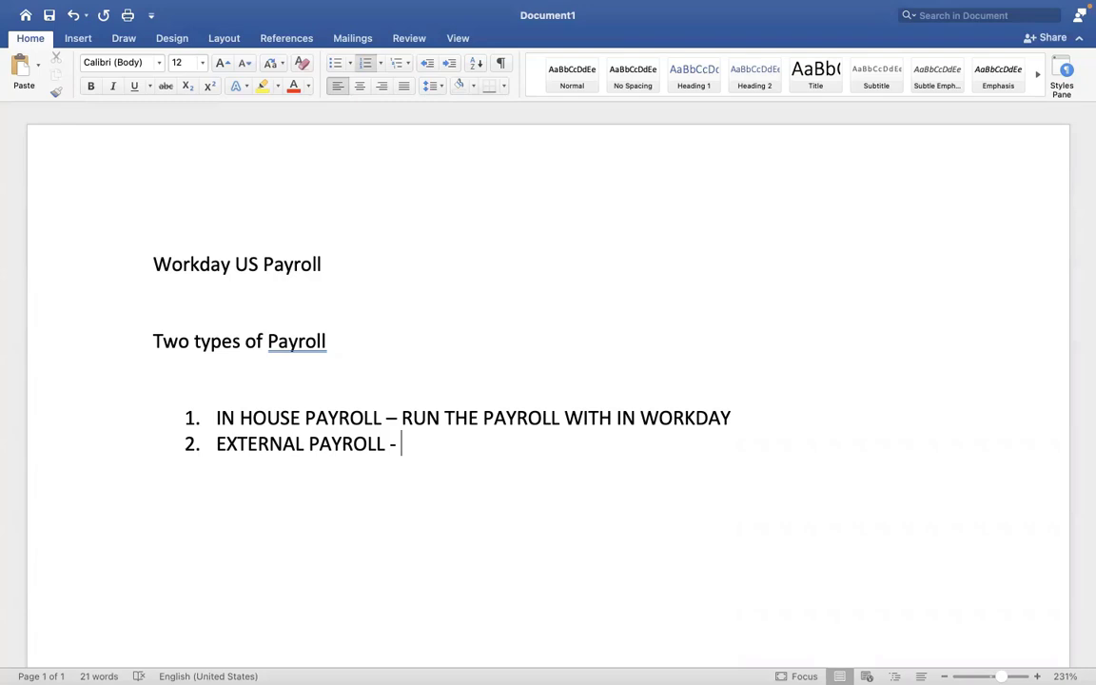
# Type 'Payroll will be processed by the external vendors(ADP,NGA)' after the dash
pyautogui.write('Payrol')
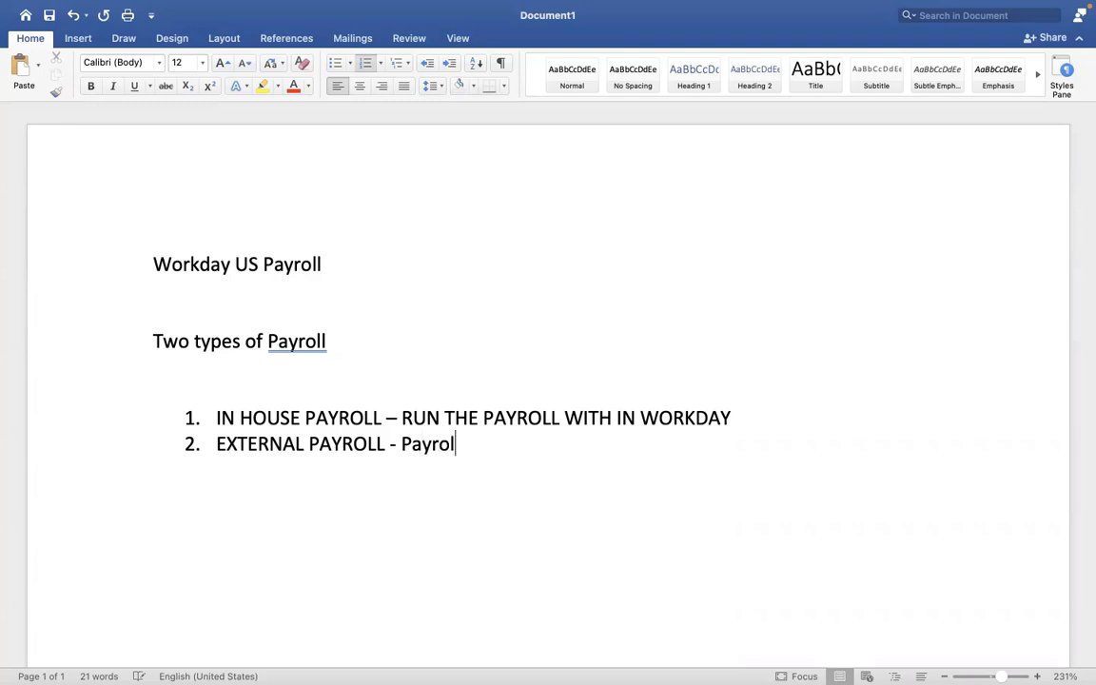
pyautogui.write('l will ')
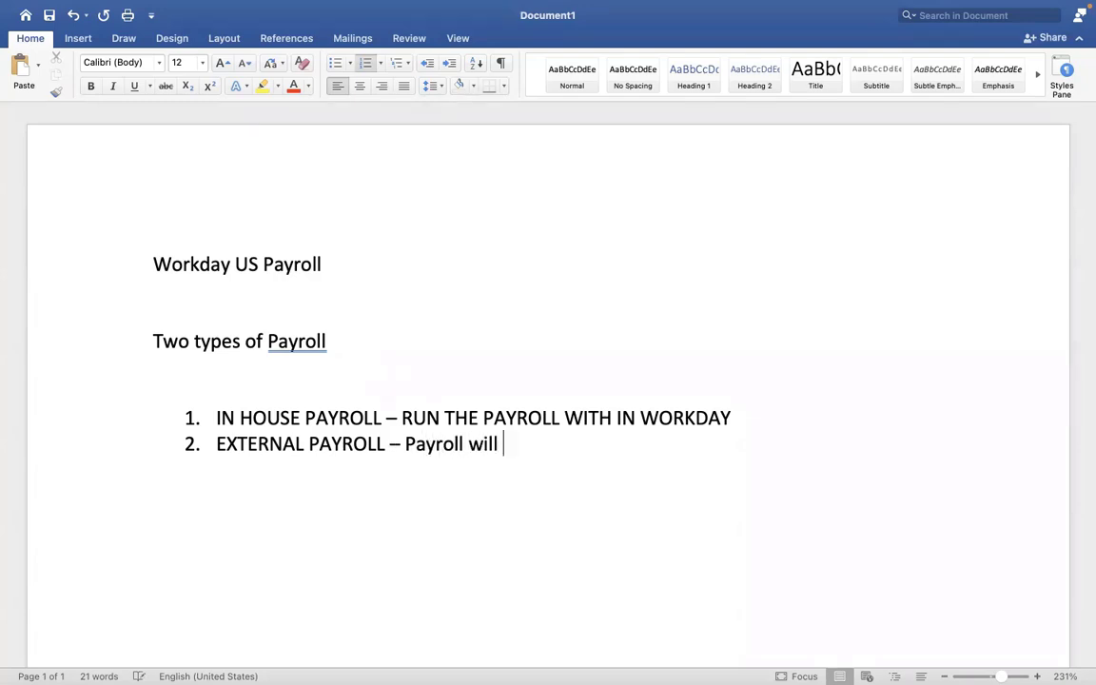
pyautogui.write('be process')
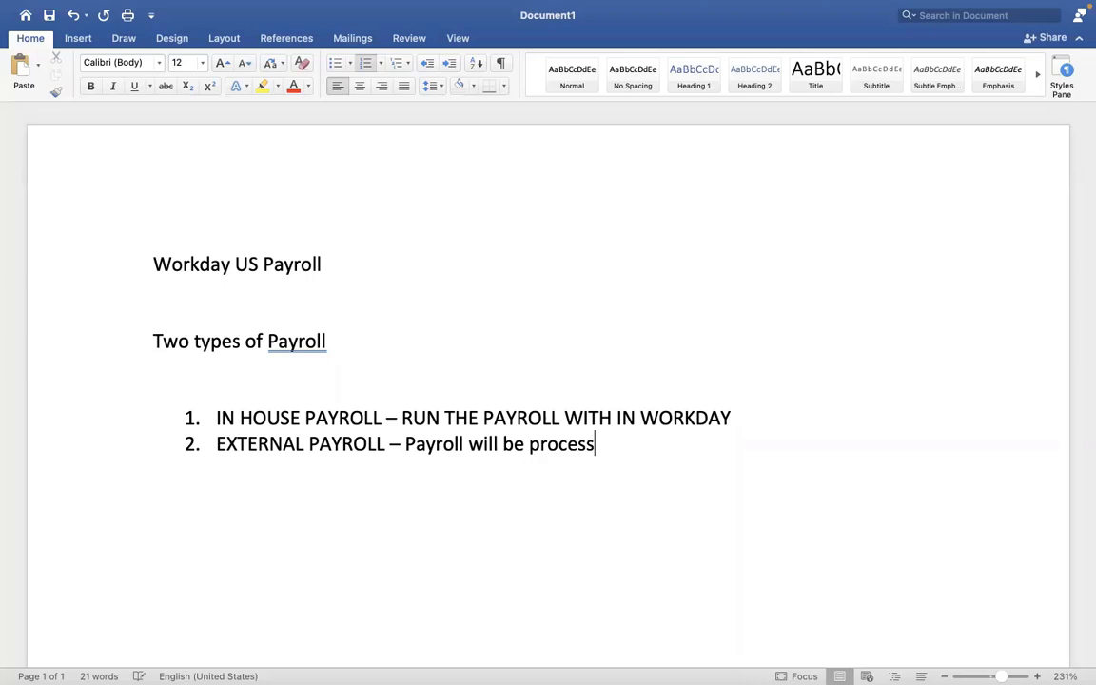
pyautogui.write('ed by the ex')
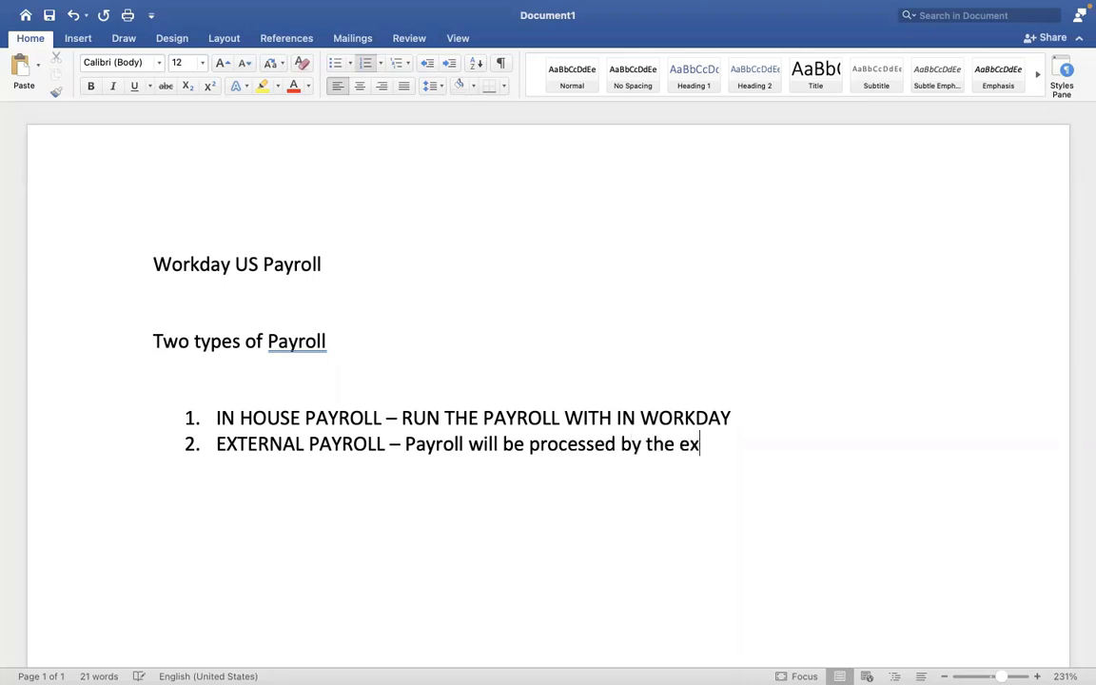
pyautogui.write('ternal vendo')
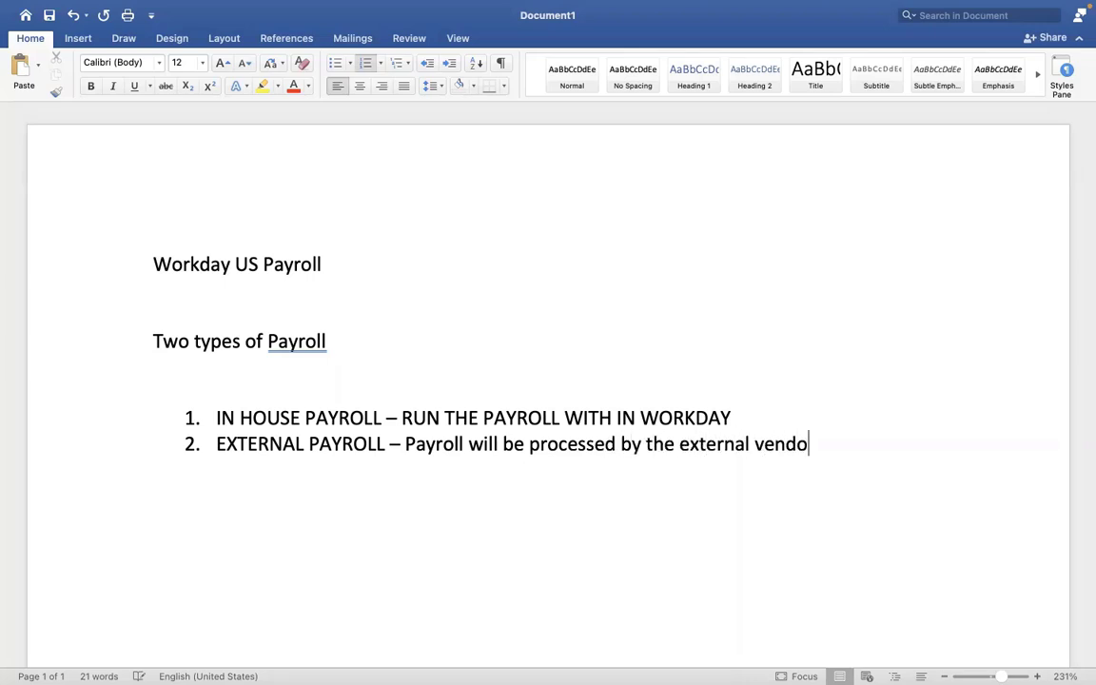
pyautogui.write('rs(')
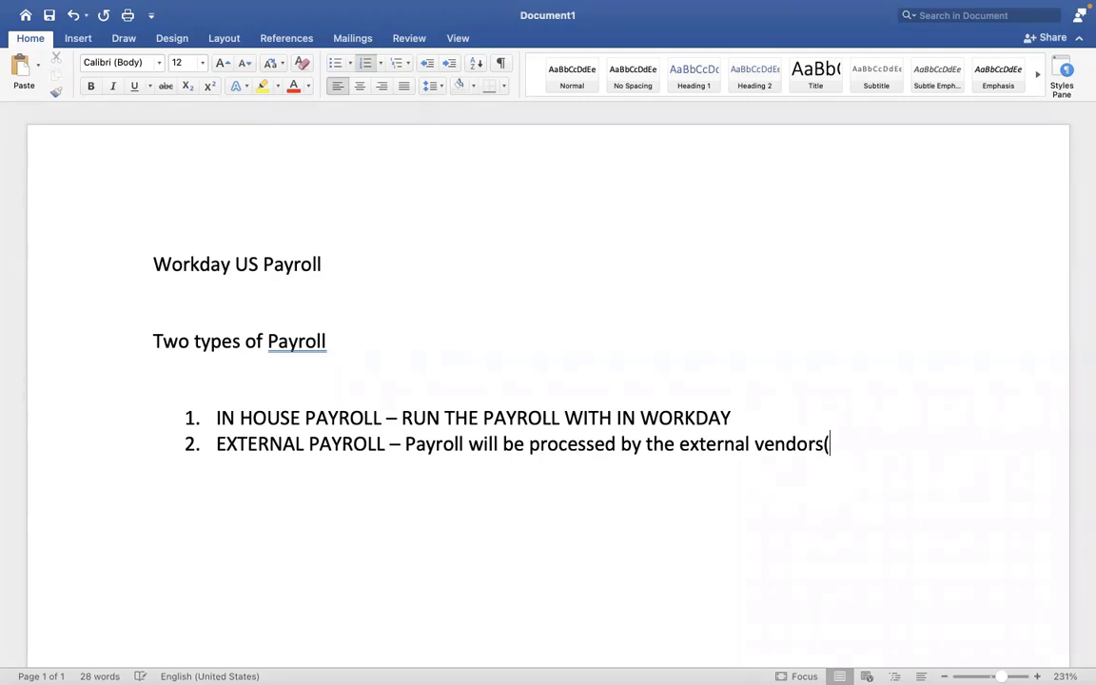
pyautogui.write('ADP')
pyautogui.write(',NG')
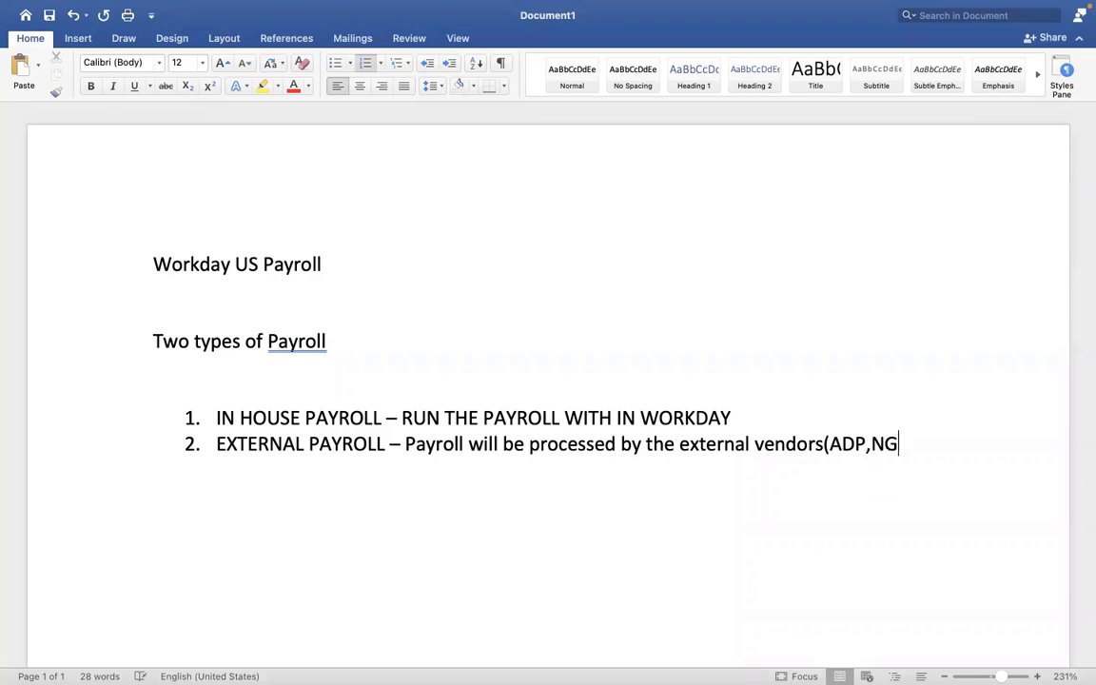
pyautogui.write('A)')
# Highlight the in-house and external payroll descriptions in turn, then switch to Workday's home page
pyautogui.moveTo(737, 418); pyautogui.dragTo(205, 409)
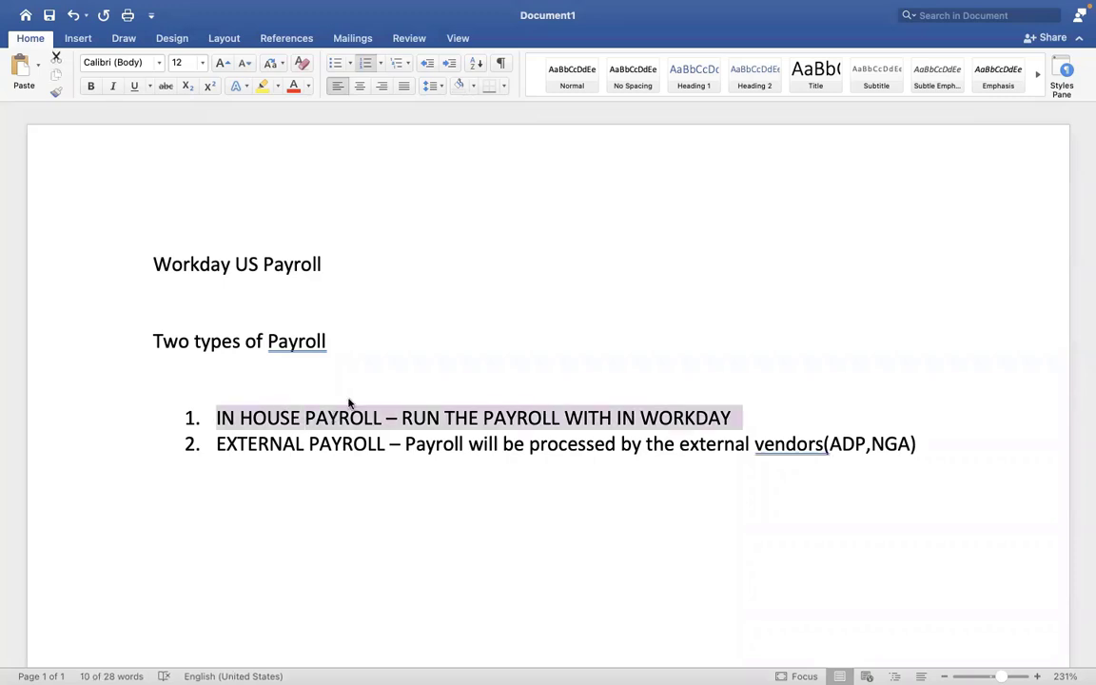
pyautogui.click(219, 447)
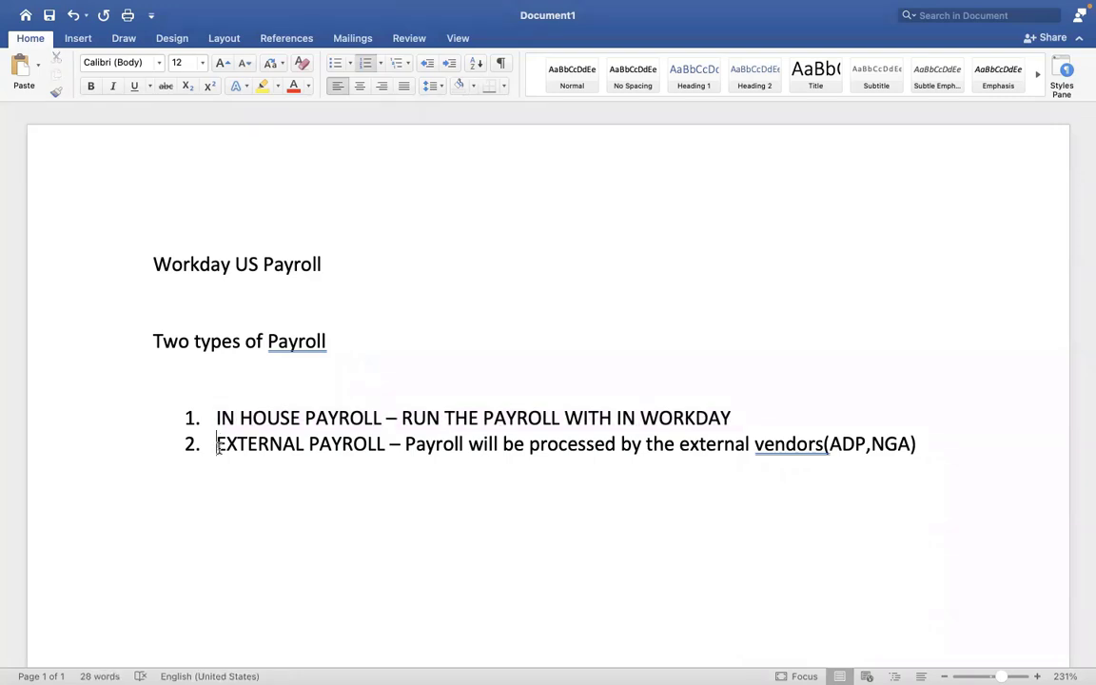
pyautogui.moveTo(218, 447); pyautogui.dragTo(643, 453)
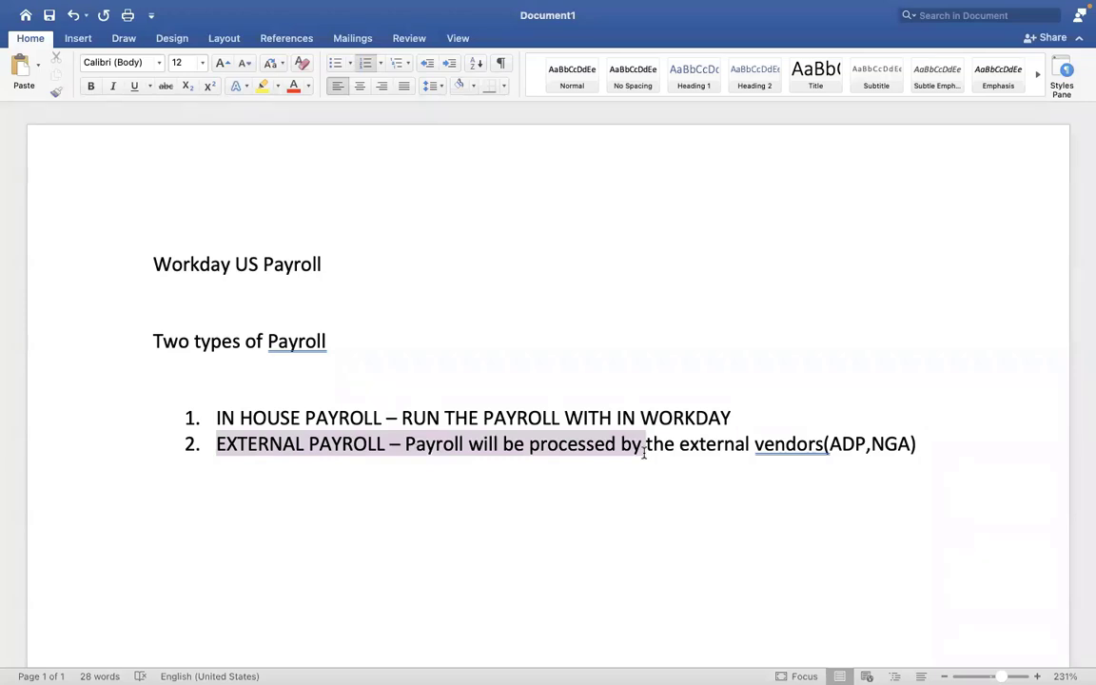
pyautogui.moveTo(644, 453); pyautogui.dragTo(647, 452)
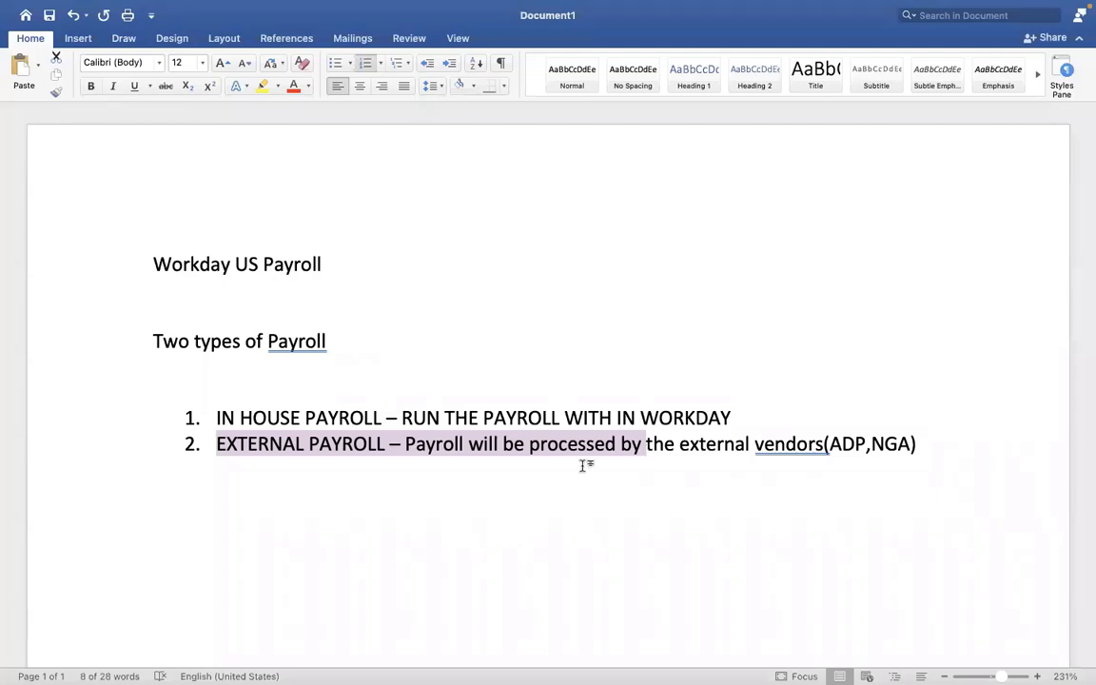
pyautogui.moveTo(707, 418); pyautogui.dragTo(418, 389)
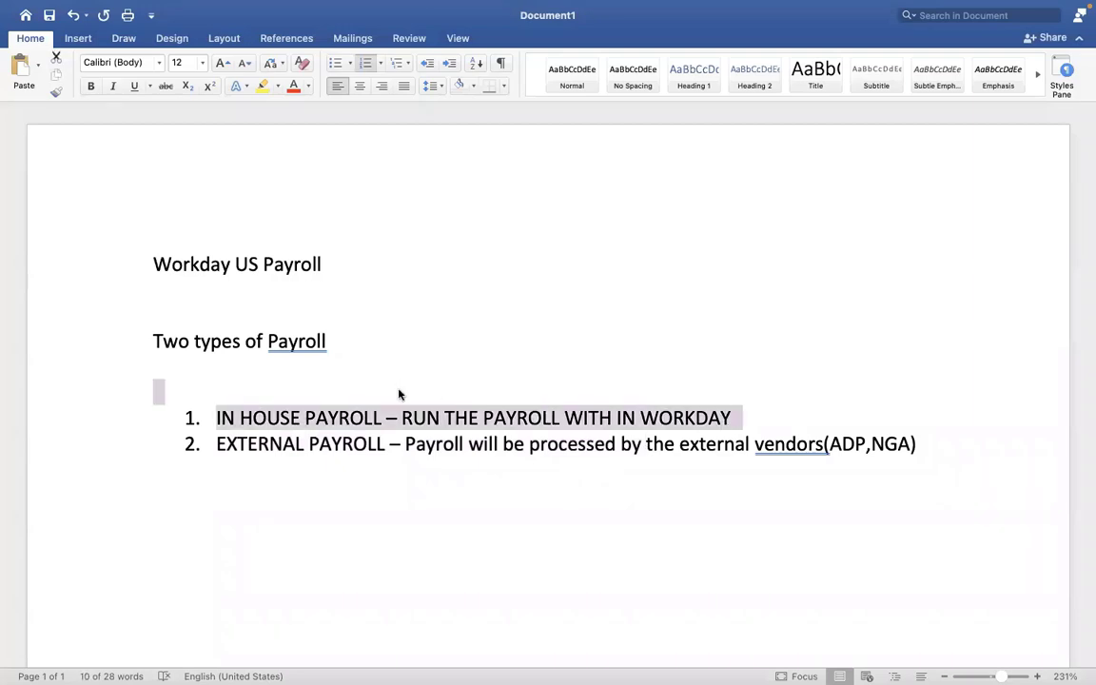
pyautogui.click(924, 443)
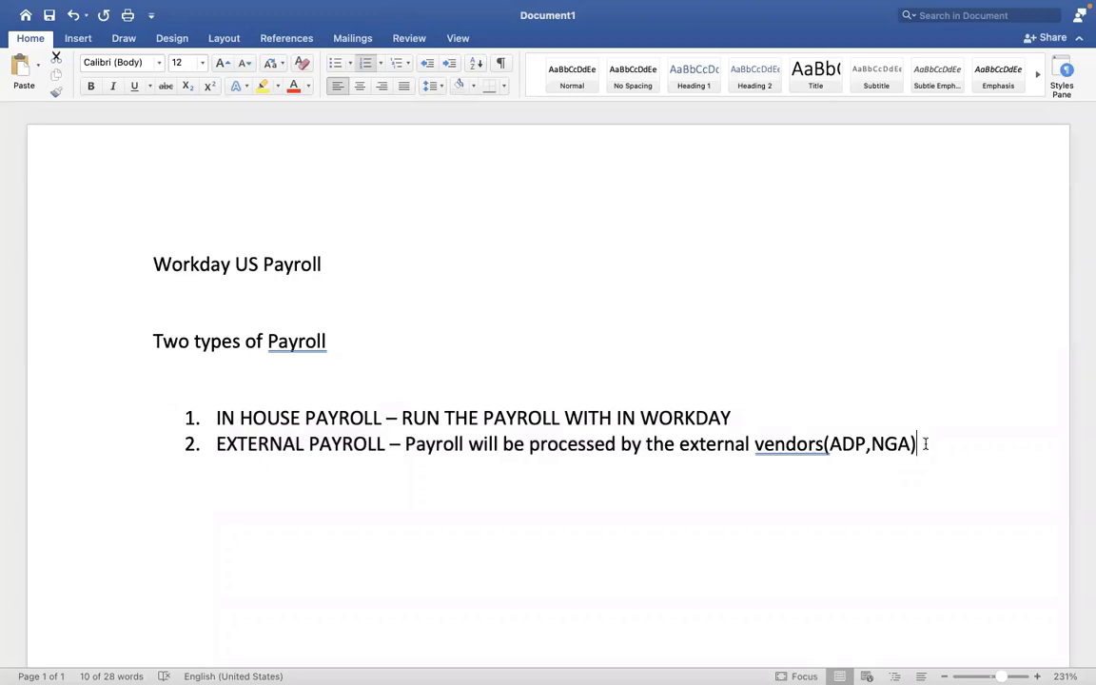
pyautogui.moveTo(922, 444); pyautogui.dragTo(288, 446)
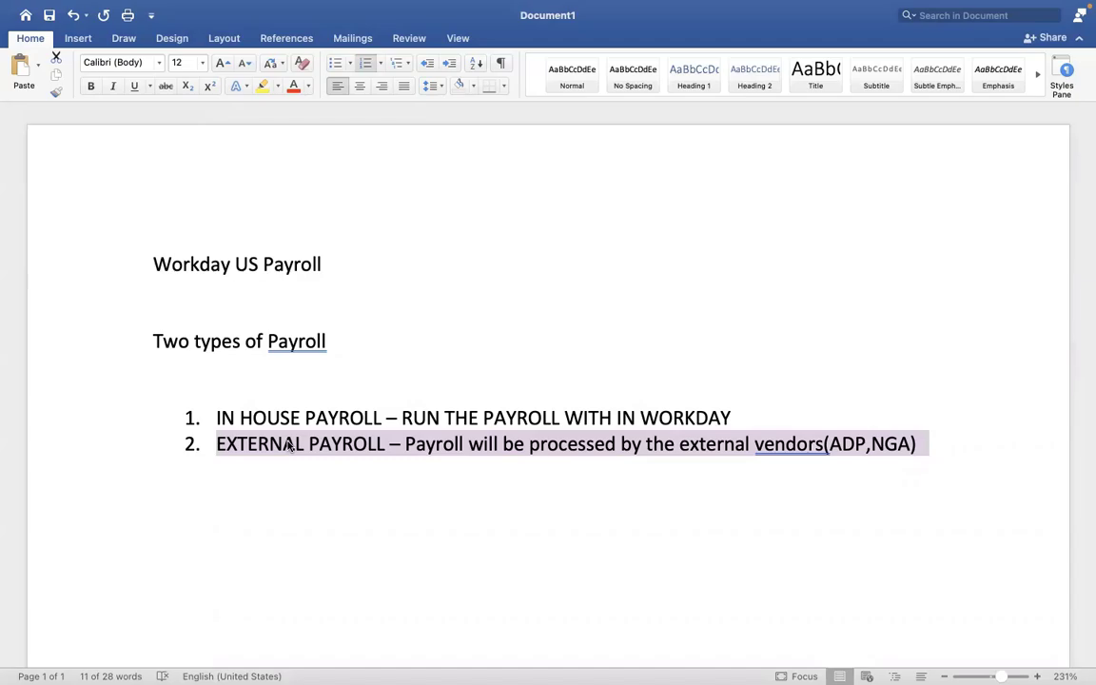
pyautogui.hotkey('ctrl', 'Right')
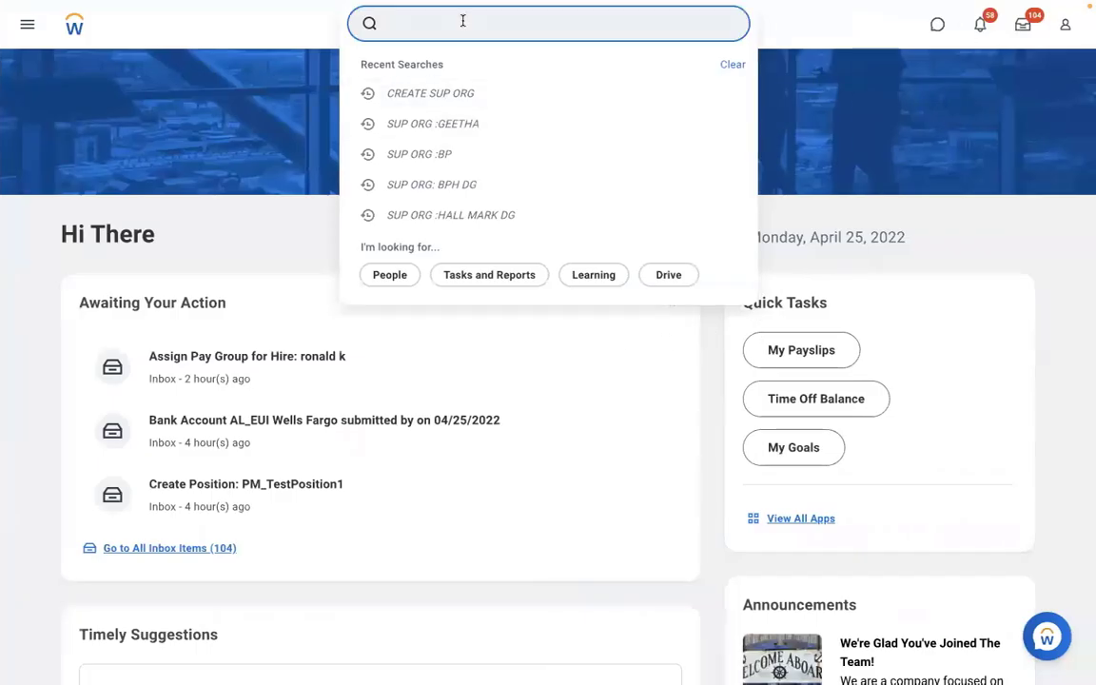
# Search Workday for 'CREATE PAY GROUP' and open the Create Pay Group task
pyautogui.write('CREATE')
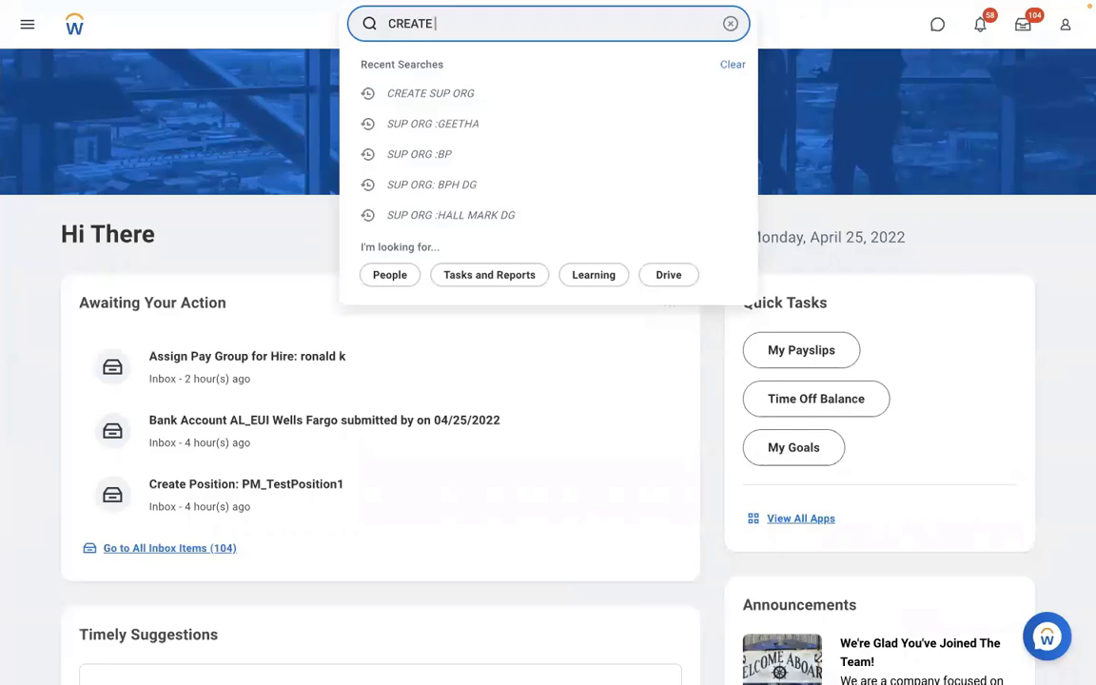
pyautogui.write(' PAY GROUP')
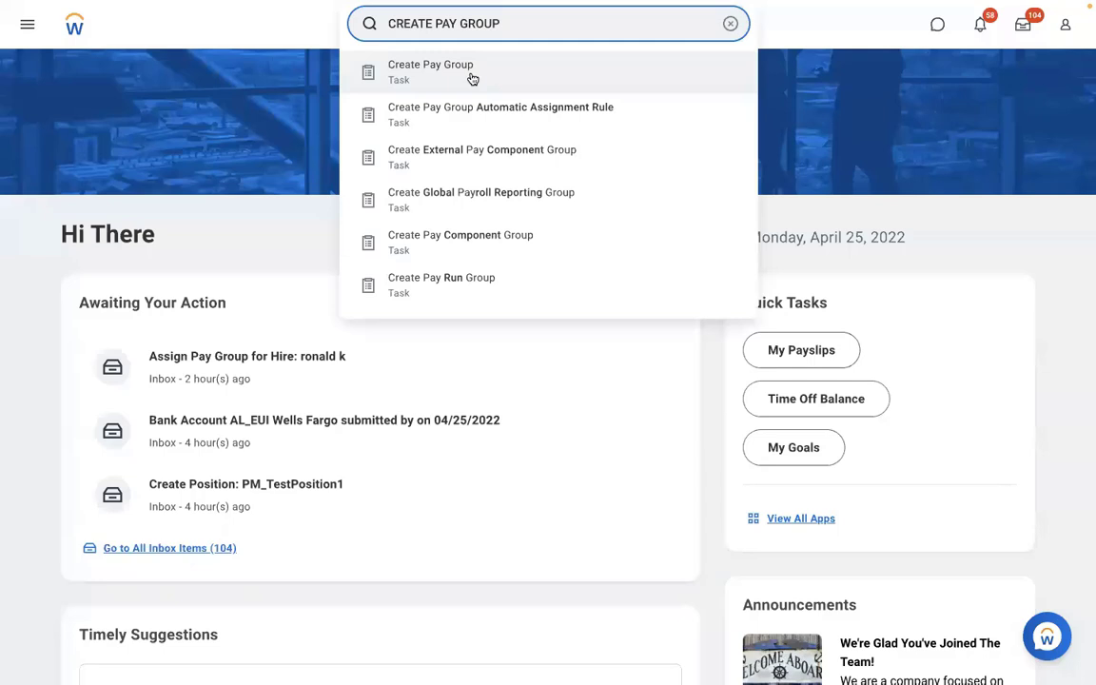
pyautogui.click(471, 72)
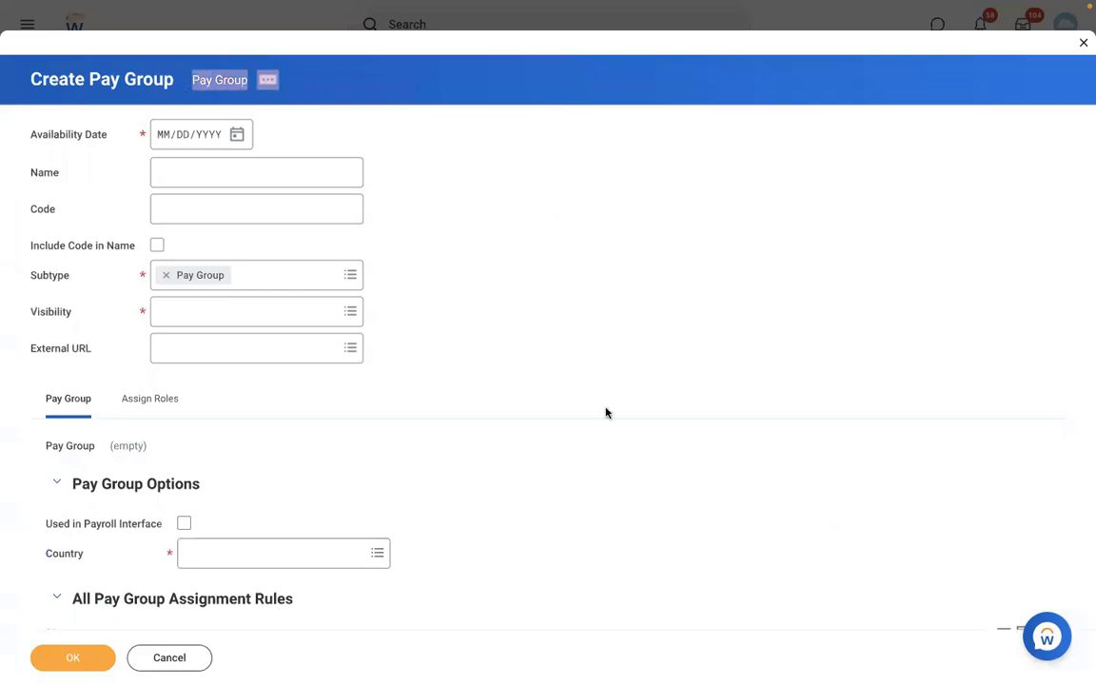
# Compare the Country list before and after checking Used in Payroll Interface, choosing nothing
pyautogui.scroll(-5, 606, 412)
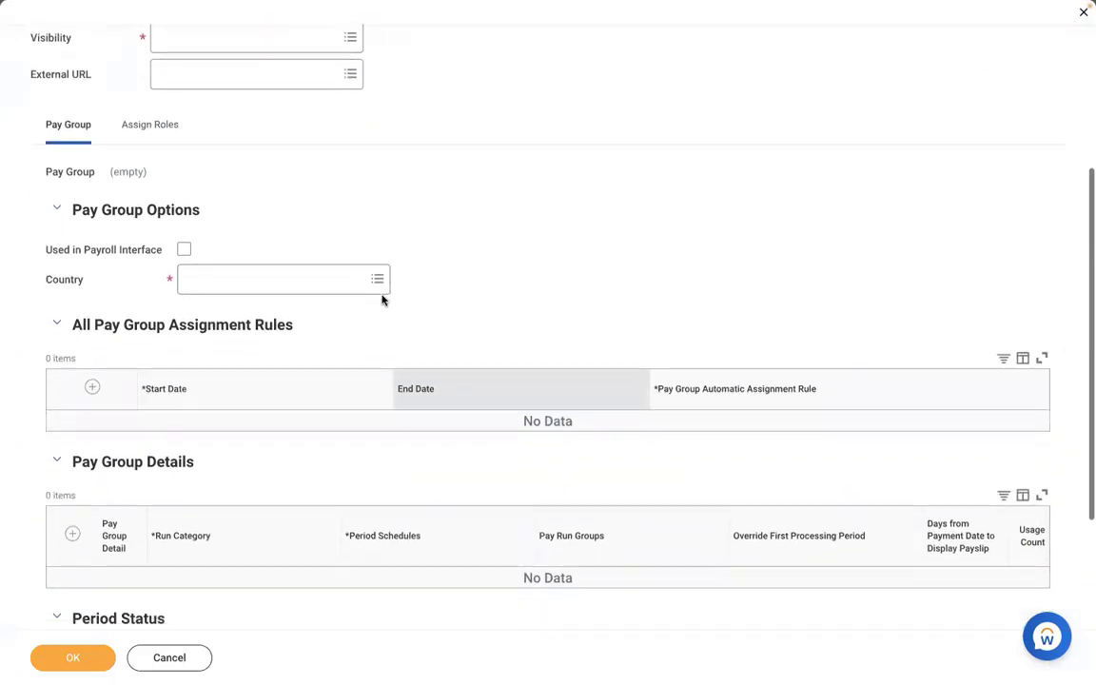
pyautogui.click(243, 278)
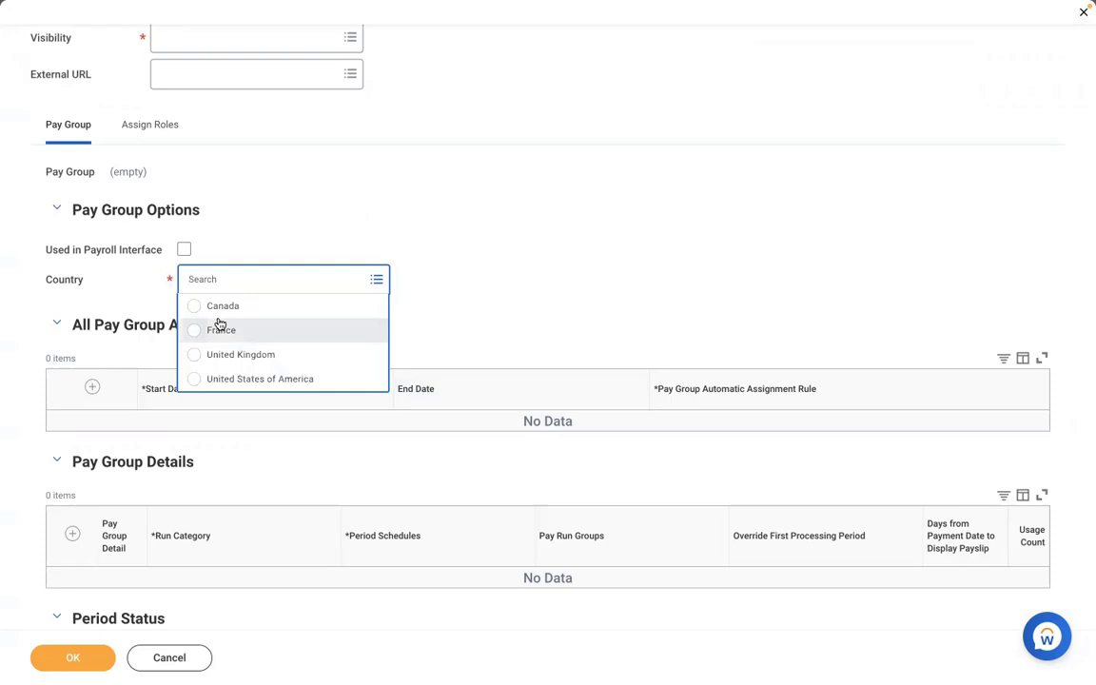
pyautogui.click(282, 245)
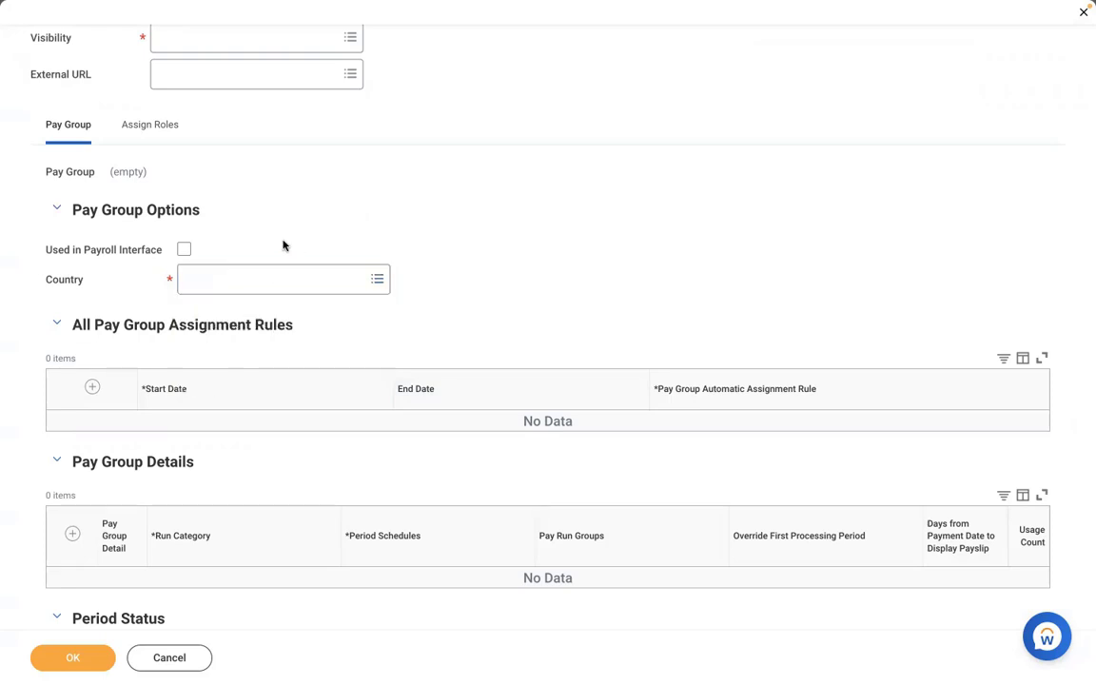
pyautogui.click(184, 251)
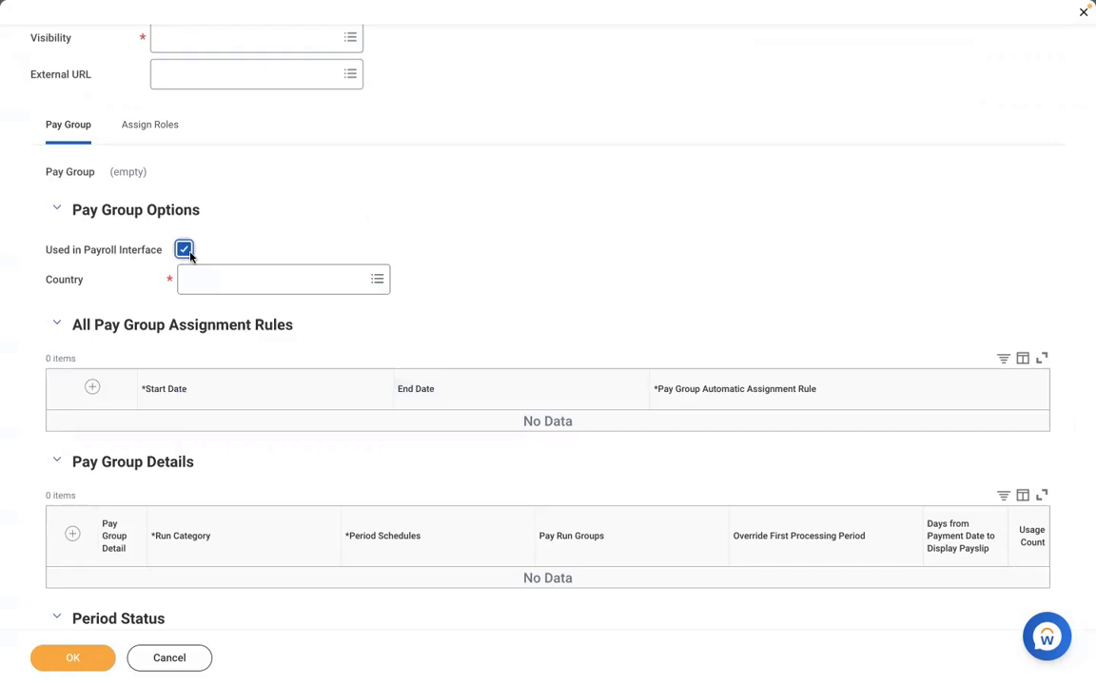
pyautogui.click(241, 269)
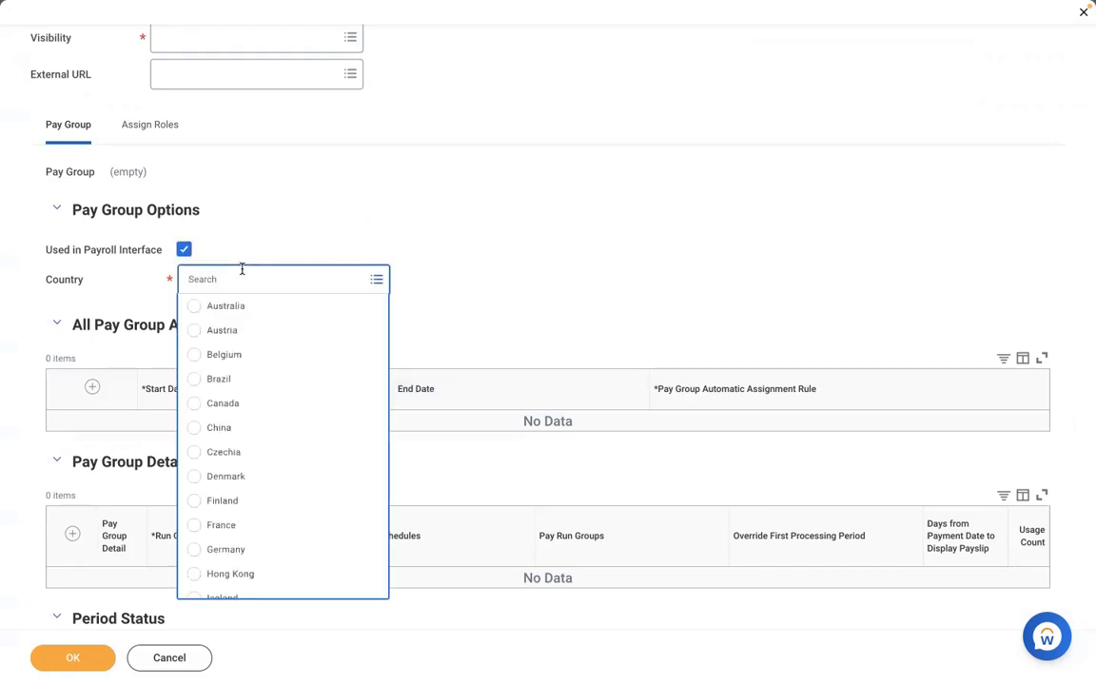
pyautogui.press('Down')
pyautogui.press('Down')
pyautogui.press('Down')
pyautogui.press('Down')
pyautogui.press('Down')
pyautogui.press('Down')
pyautogui.press('Down')
pyautogui.press('Down')
pyautogui.press('Down')
pyautogui.press('Down')
pyautogui.press('Down')
pyautogui.press('Down')
pyautogui.press('Down')
pyautogui.press('Down')
pyautogui.press('Down')
pyautogui.press('Down')
pyautogui.press('Down')
pyautogui.press('Down')
pyautogui.press('Down')
pyautogui.press('Down')
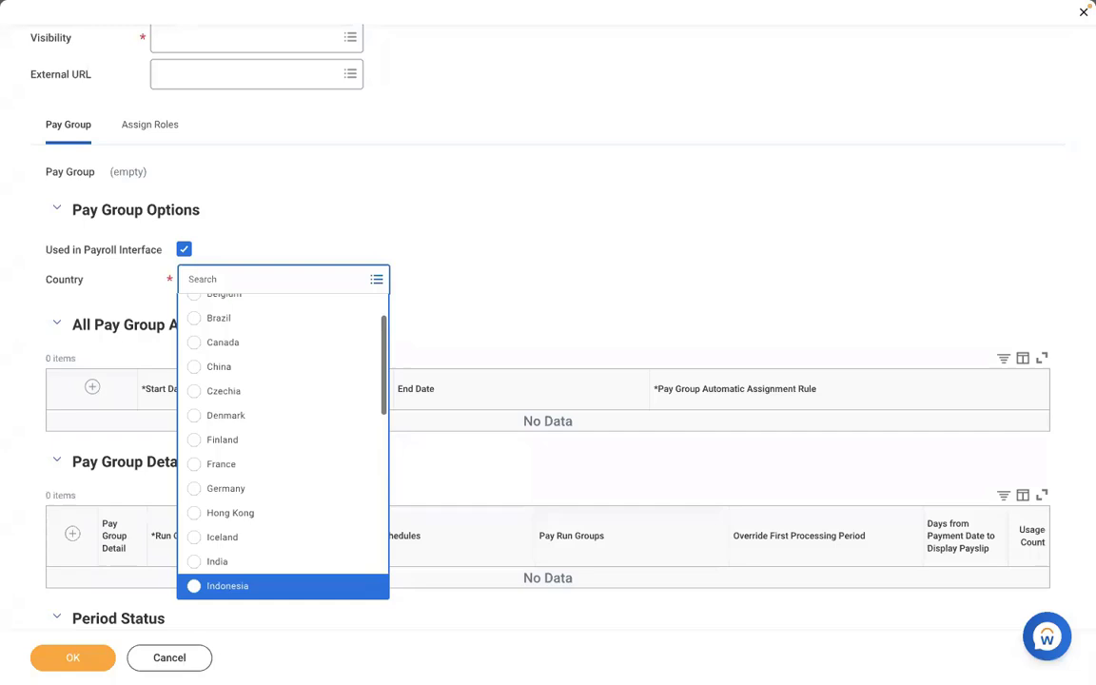
pyautogui.press('Down')
pyautogui.press('Down')
pyautogui.press('Down')
pyautogui.press('Down')
pyautogui.press('Down')
pyautogui.press('Down')
pyautogui.press('Down')
pyautogui.press('Down')
pyautogui.press('Down')
pyautogui.press('Down')
pyautogui.press('Down')
pyautogui.press('Down')
pyautogui.press('Down')
pyautogui.press('Down')
pyautogui.press('Down')
pyautogui.press('Down')
pyautogui.press('Down')
pyautogui.press('Down')
pyautogui.press('Down')
pyautogui.press('Down')
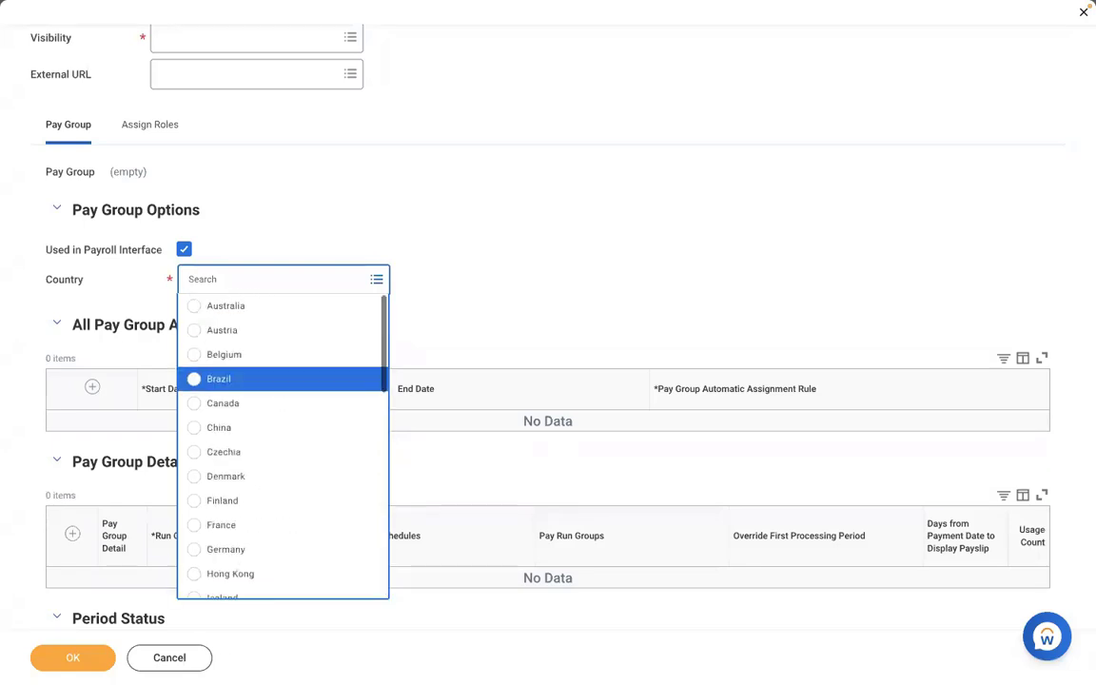
pyautogui.click(247, 237)
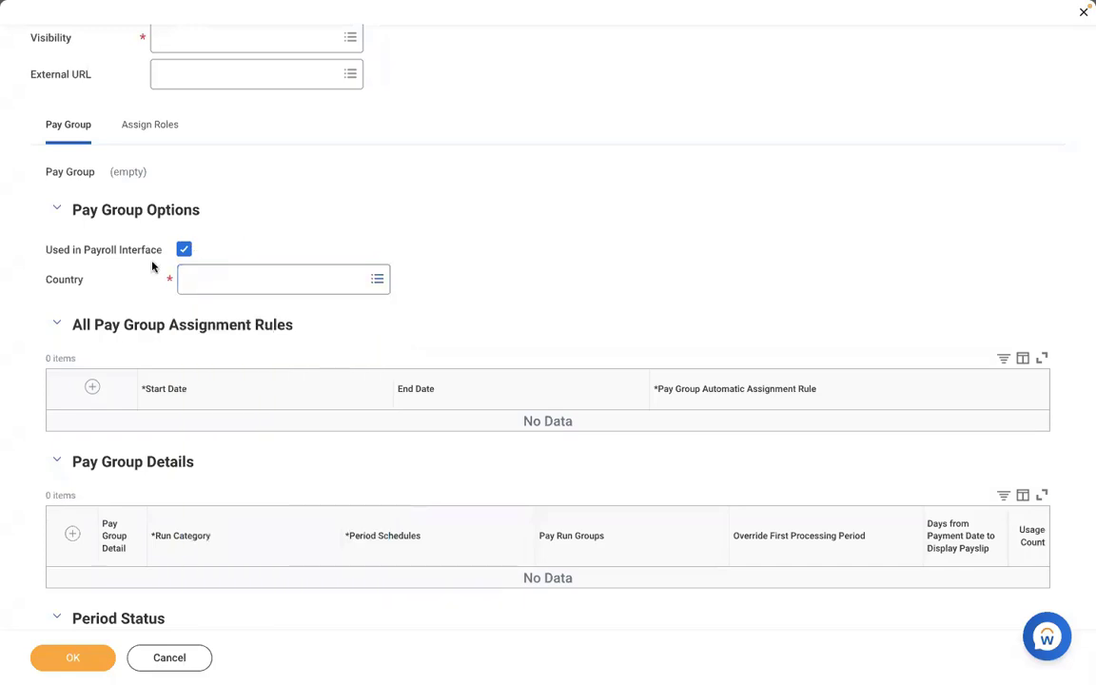
# Uncheck Used in Payroll Interface, review the in-house country list again, then return to Word
pyautogui.click(184, 249)
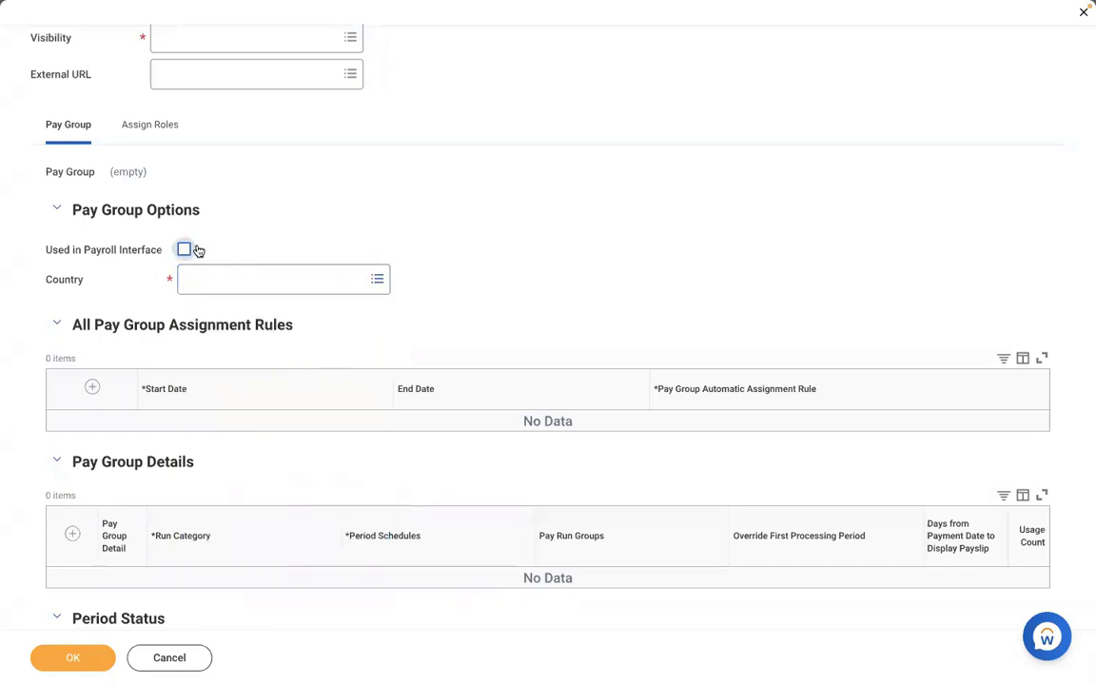
pyautogui.click(271, 281)
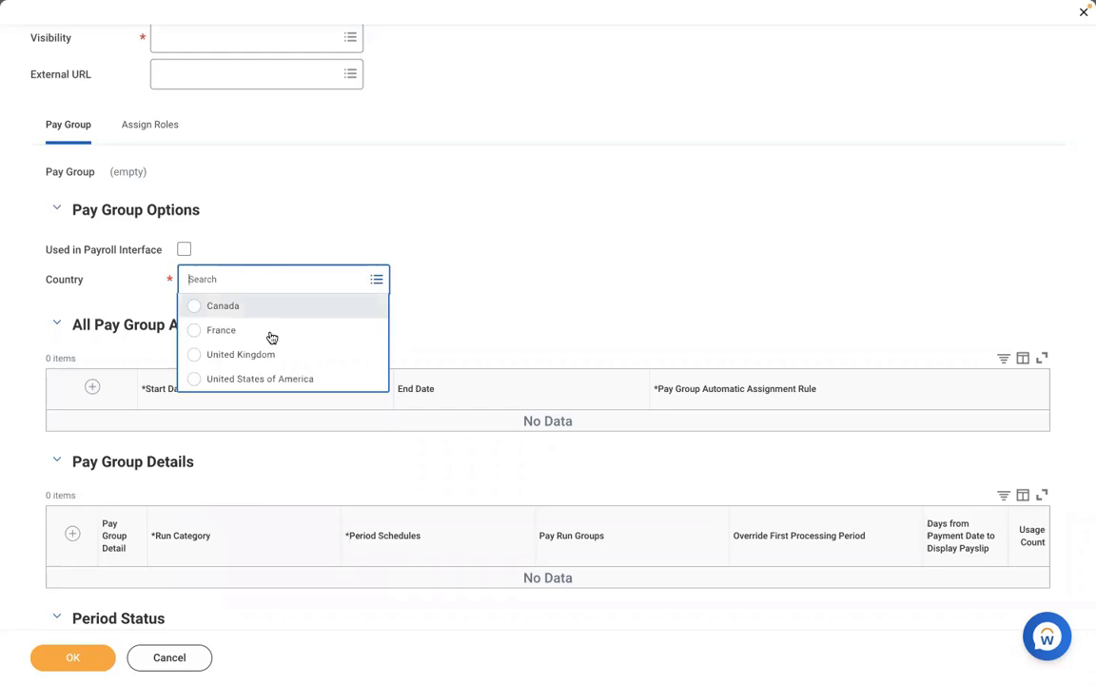
pyautogui.click(195, 248)
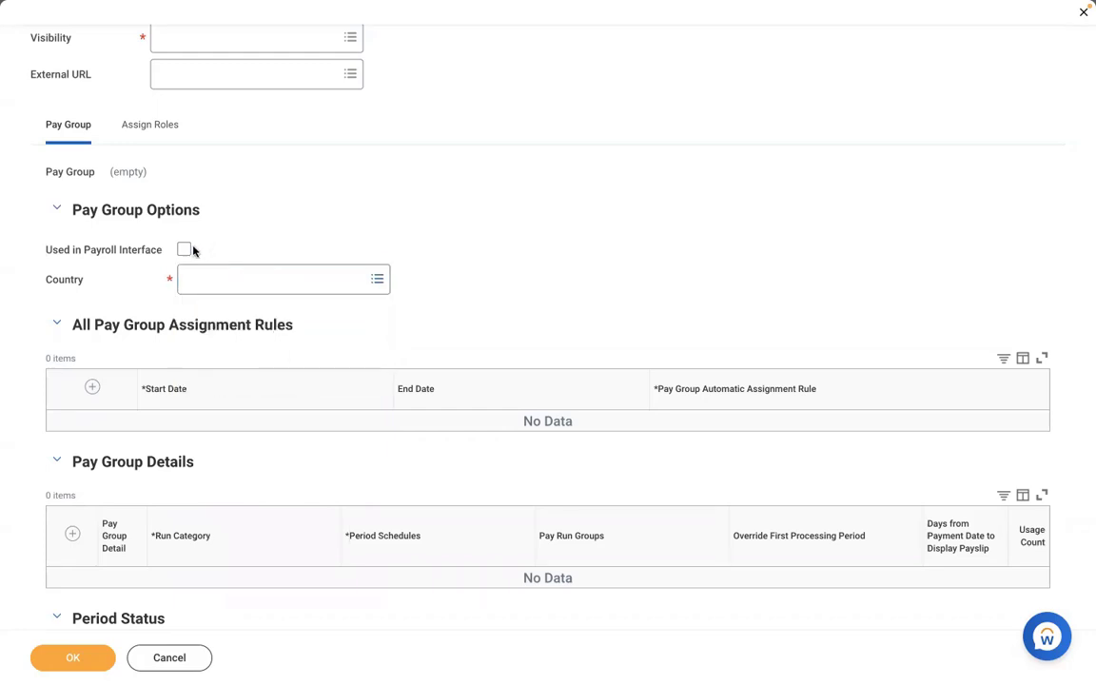
pyautogui.click(183, 249)
pyautogui.click(185, 250)
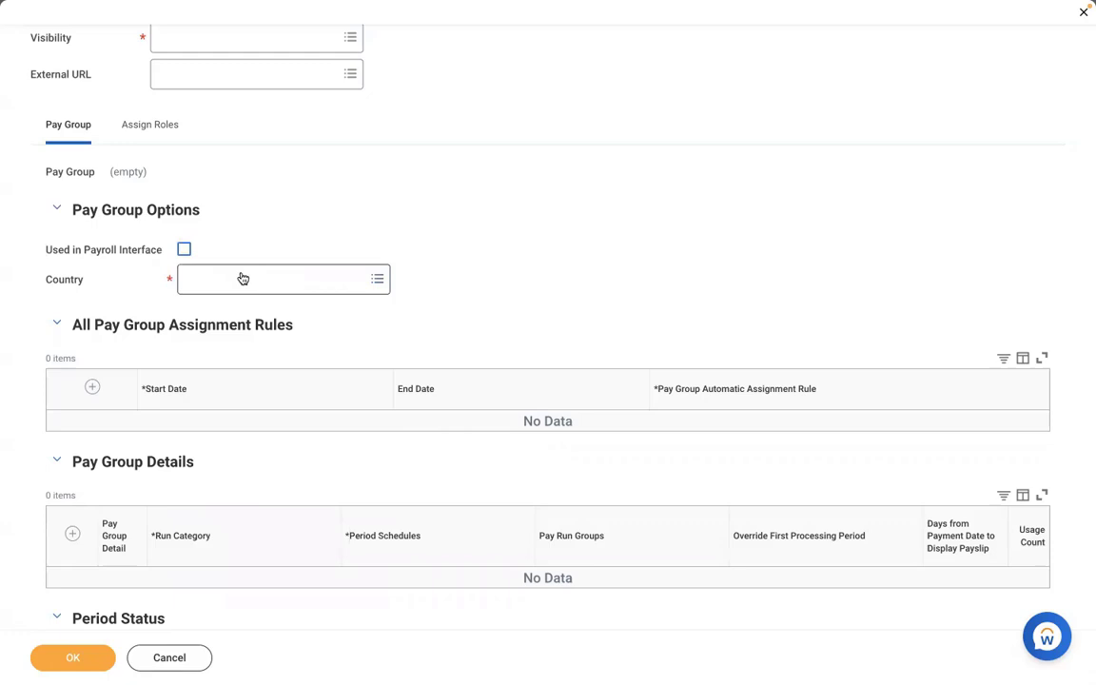
pyautogui.moveTo(243, 278)
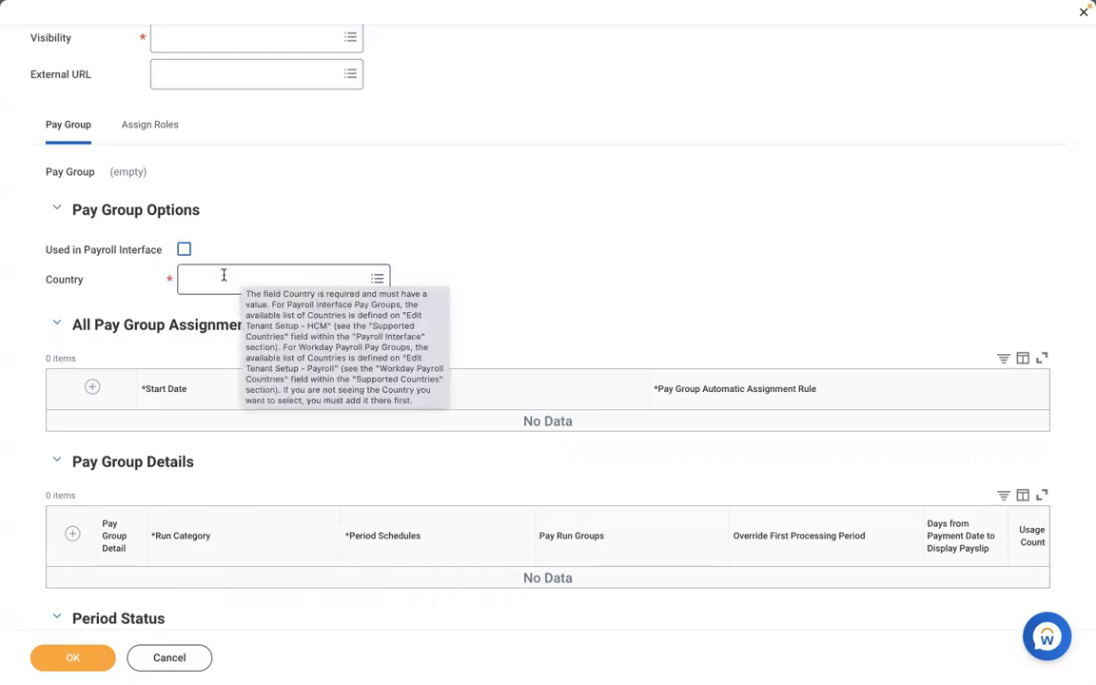
pyautogui.click(224, 275)
pyautogui.click(402, 240)
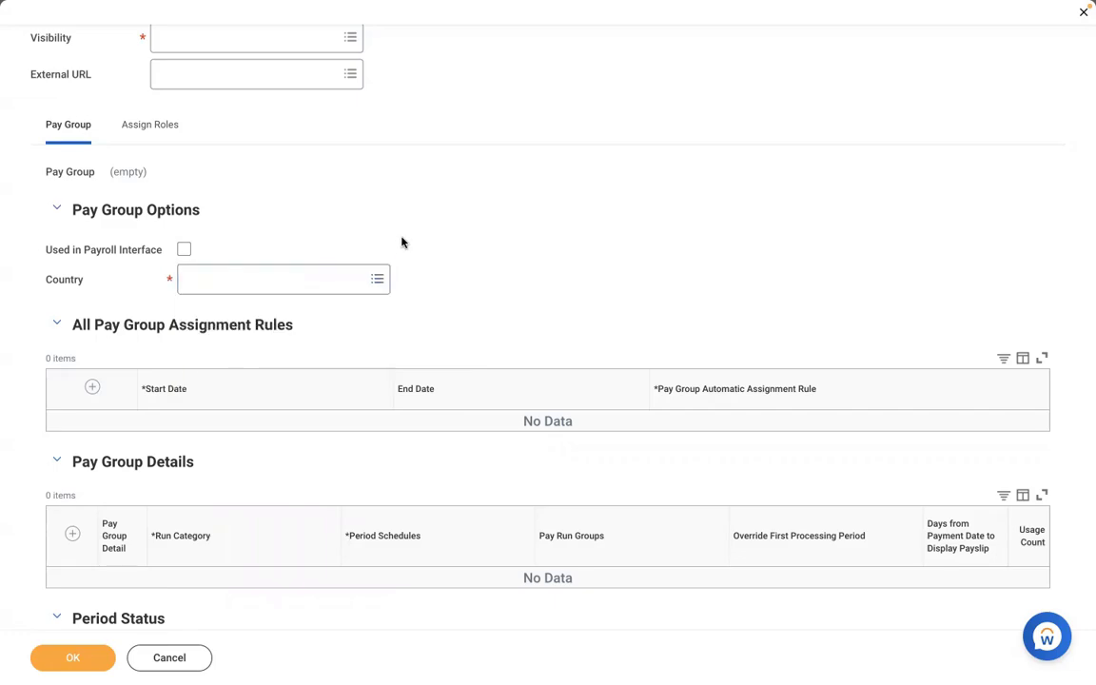
pyautogui.hotkey('ctrl', 'Left')
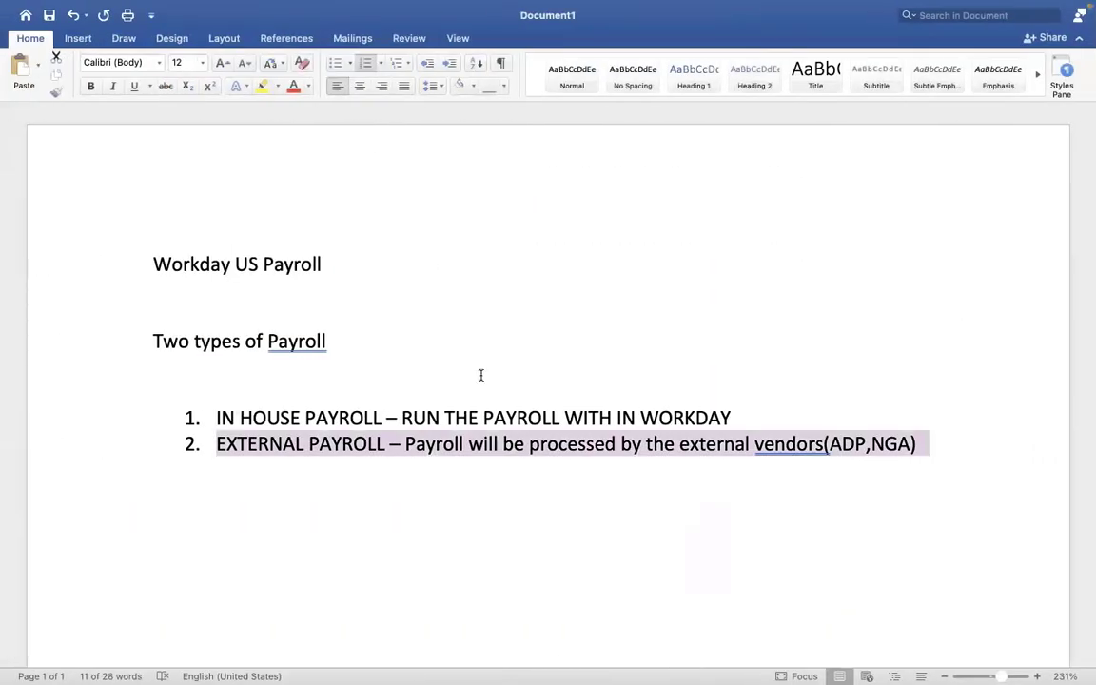
pyautogui.hotkey('ctrl', 'Right')
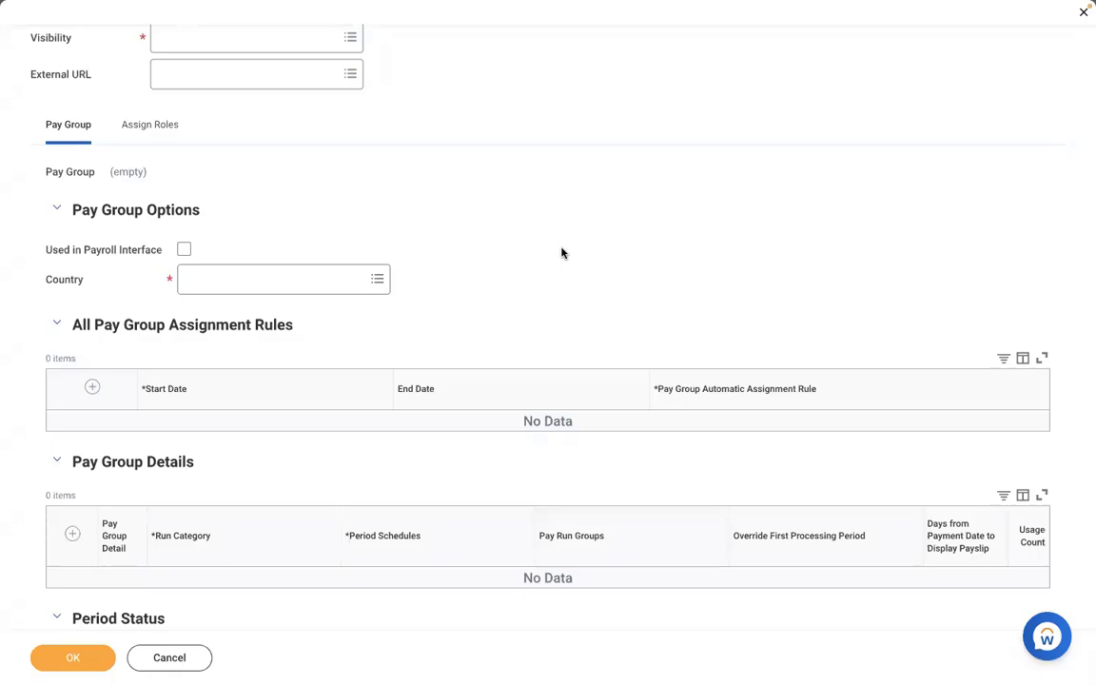
pyautogui.hotkey('ctrl', 'Left')
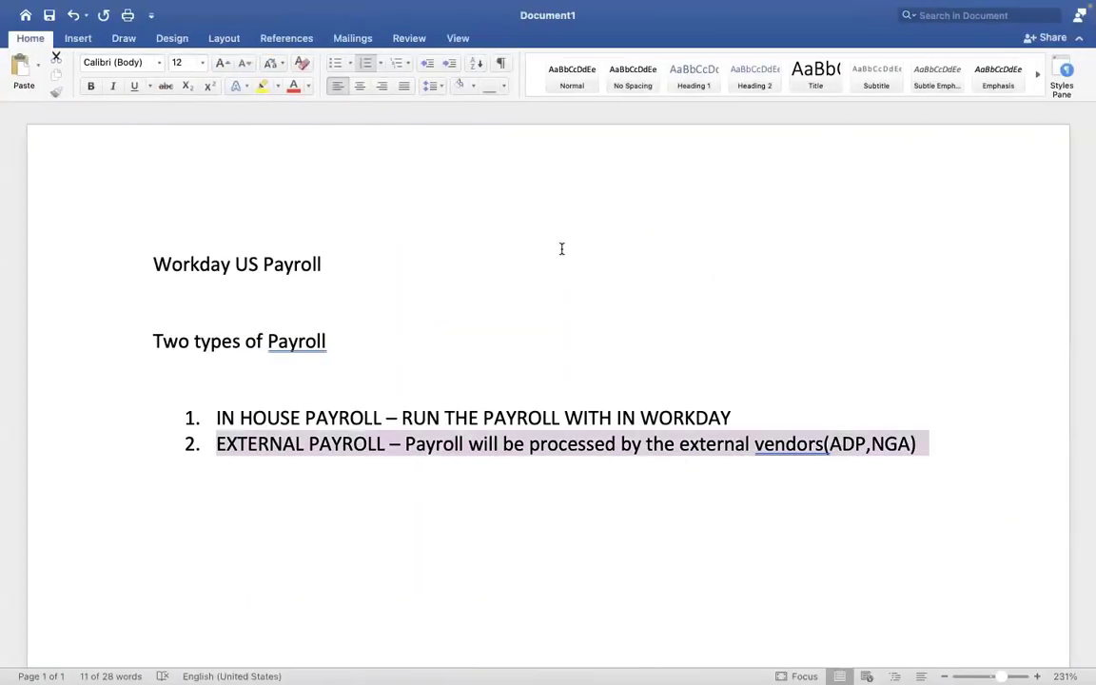
pyautogui.click(561, 249)
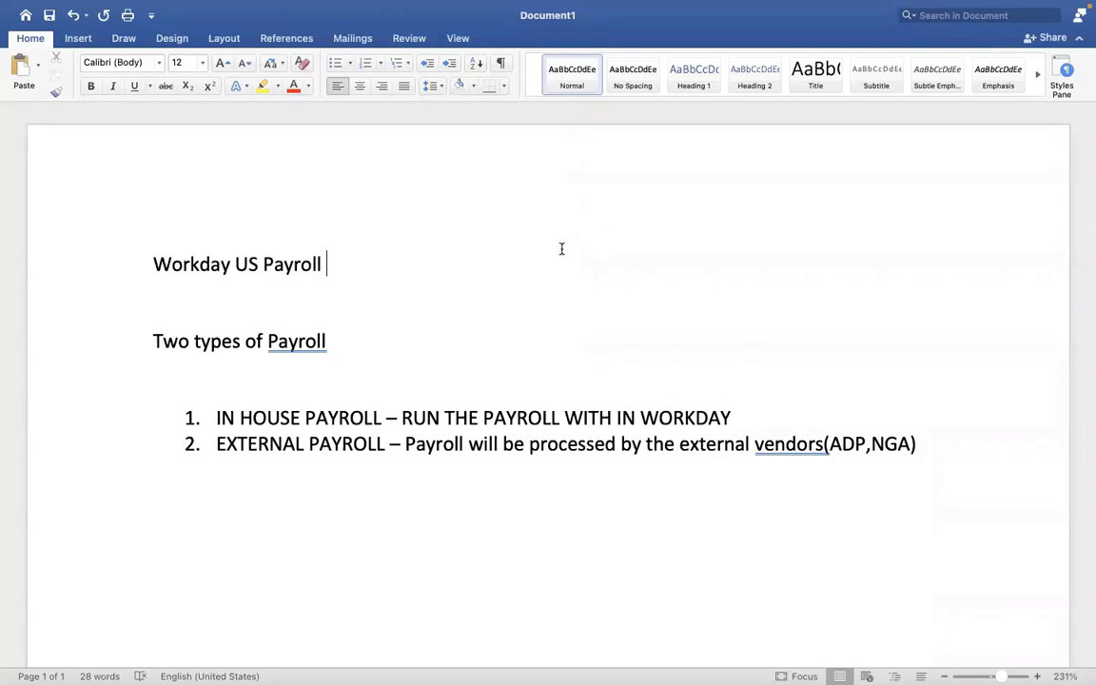
pyautogui.moveTo(217, 443); pyautogui.dragTo(913, 447)
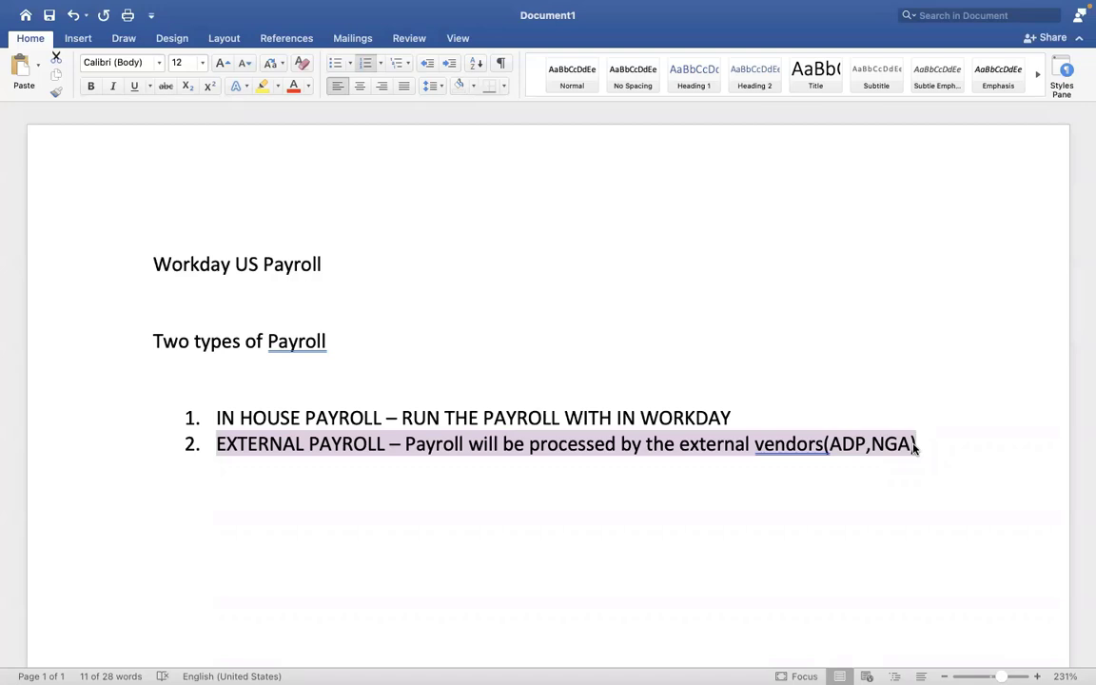
pyautogui.click(728, 513)
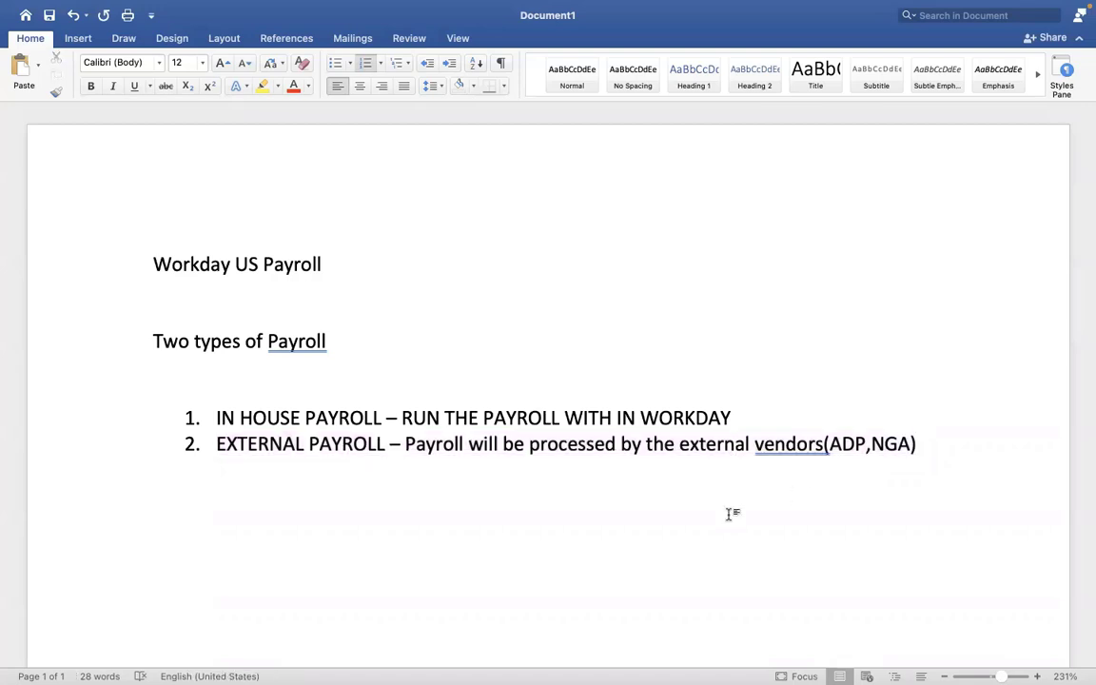
pyautogui.click(789, 388)
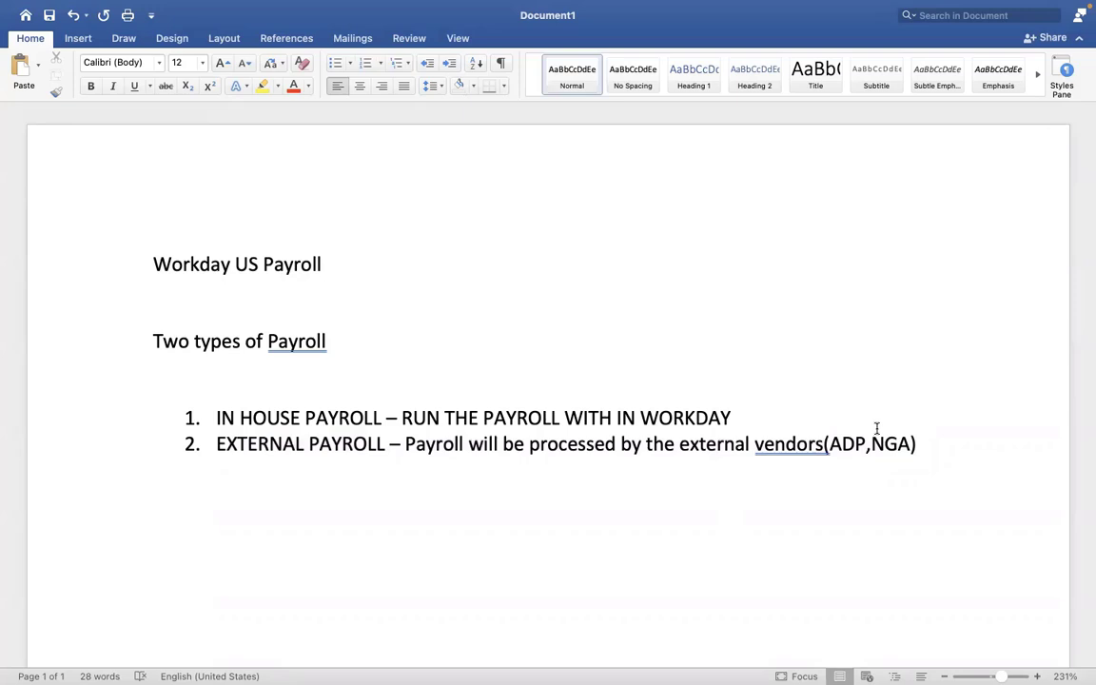
pyautogui.click(901, 442)
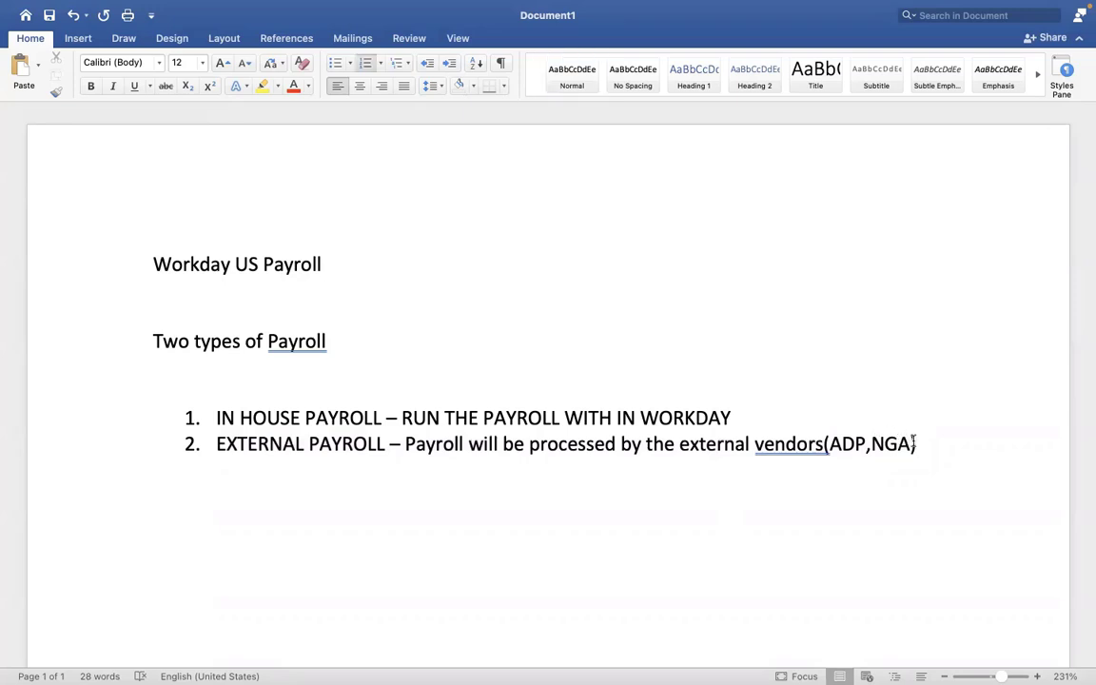
pyautogui.press('Return')
pyautogui.press('Return')
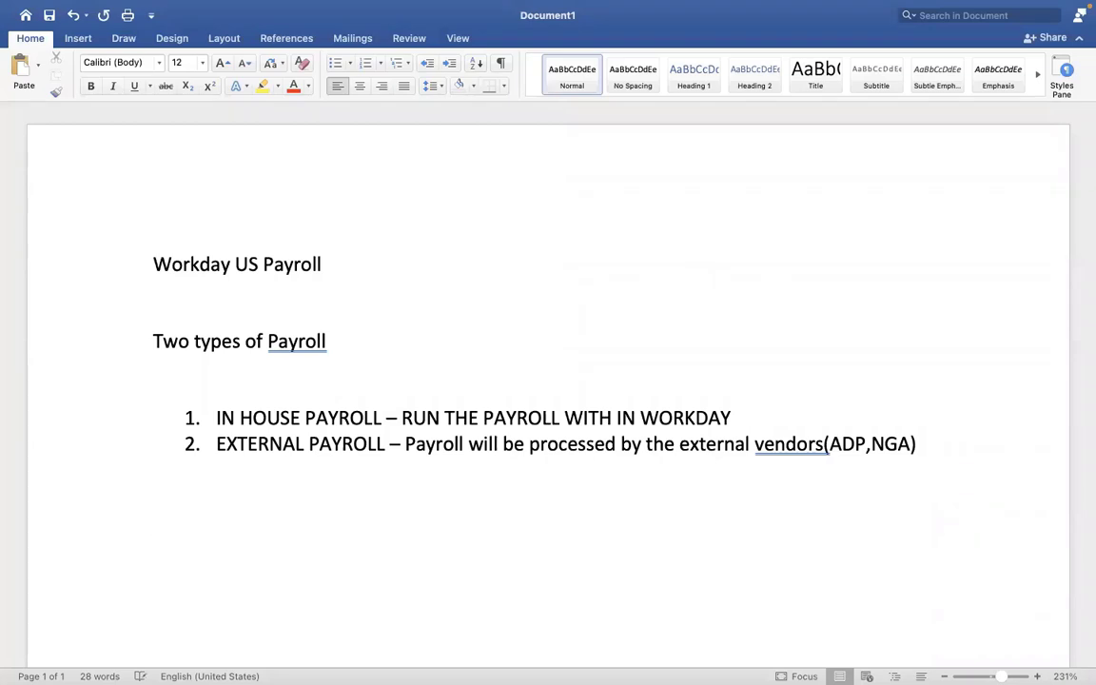
# List Worker data, Personal data, Dependent details, Compensation, Benefits, Absence and Time tracking on separate lines
pyautogui.write('Worker data')
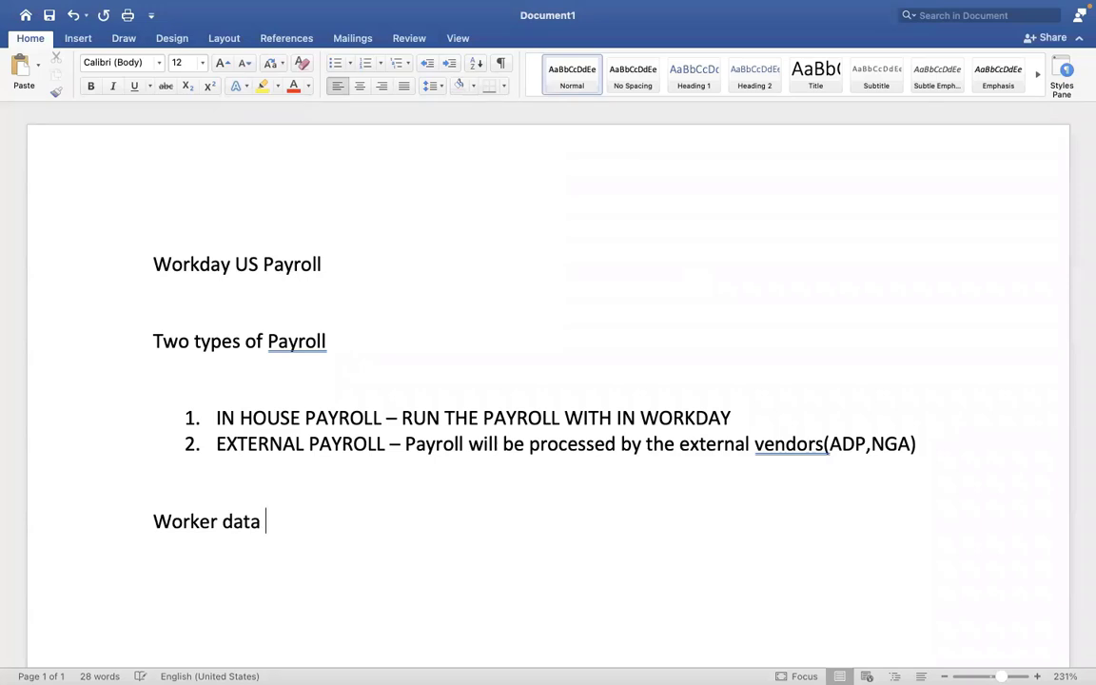
pyautogui.press('Return')
pyautogui.write('personal data')
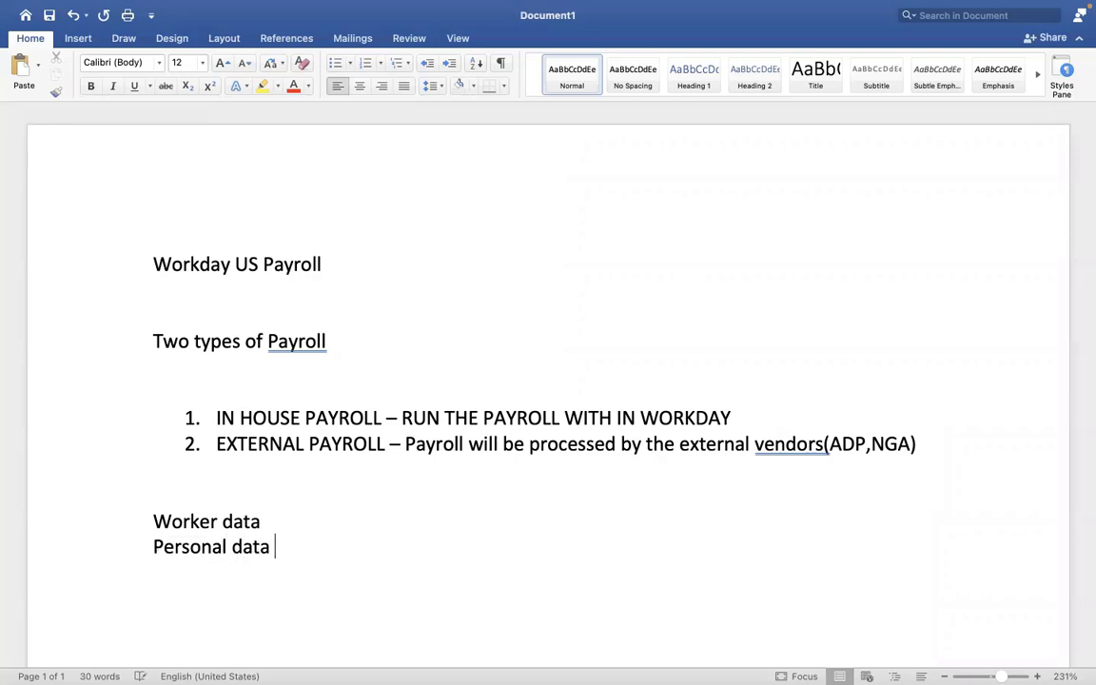
pyautogui.press('Return')
pyautogui.write('dependent details')
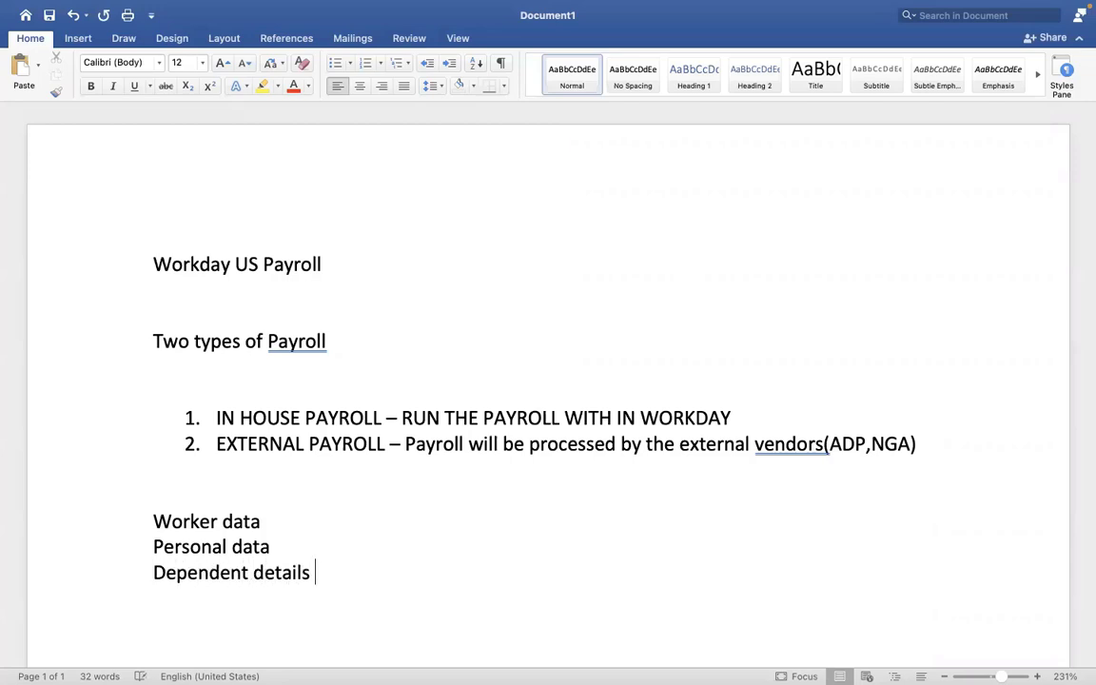
pyautogui.press('Return')
pyautogui.write('compensatio')
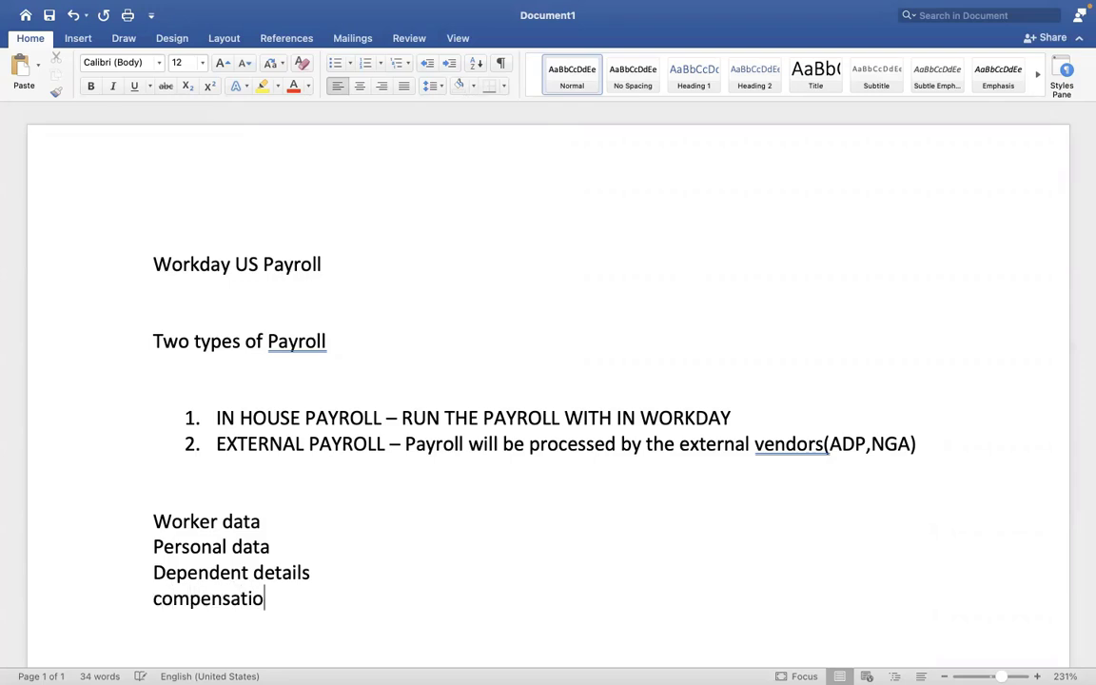
pyautogui.write('n')
pyautogui.press('Return')
pyautogui.write('be')
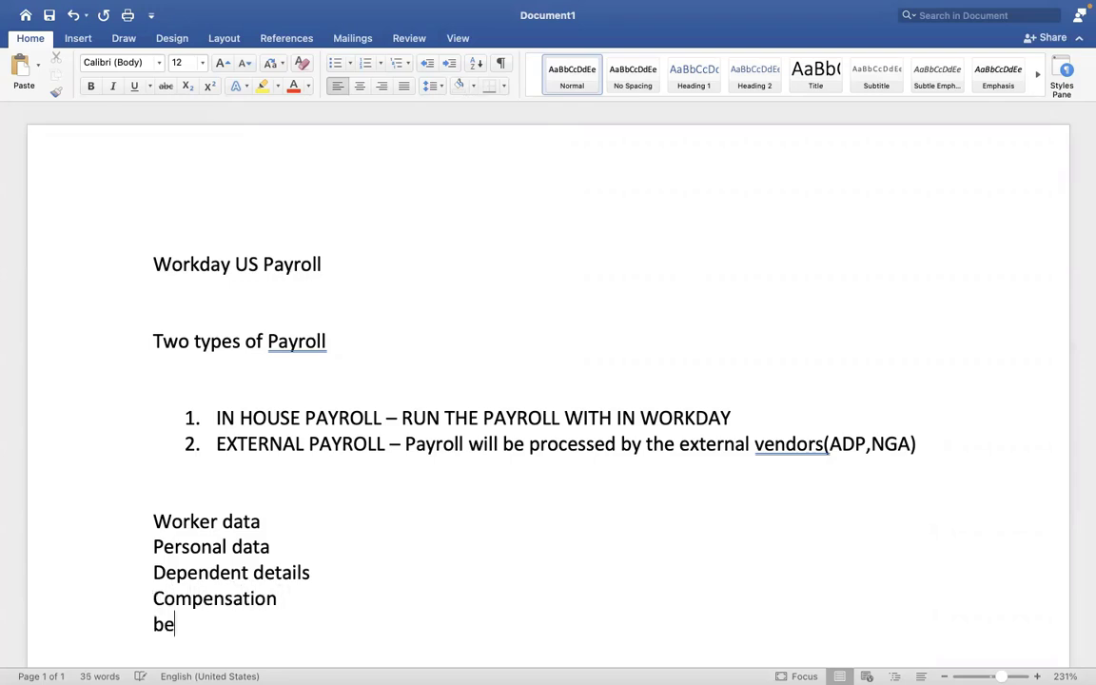
pyautogui.write('nefits')
pyautogui.press('Return')
pyautogui.write('abse')
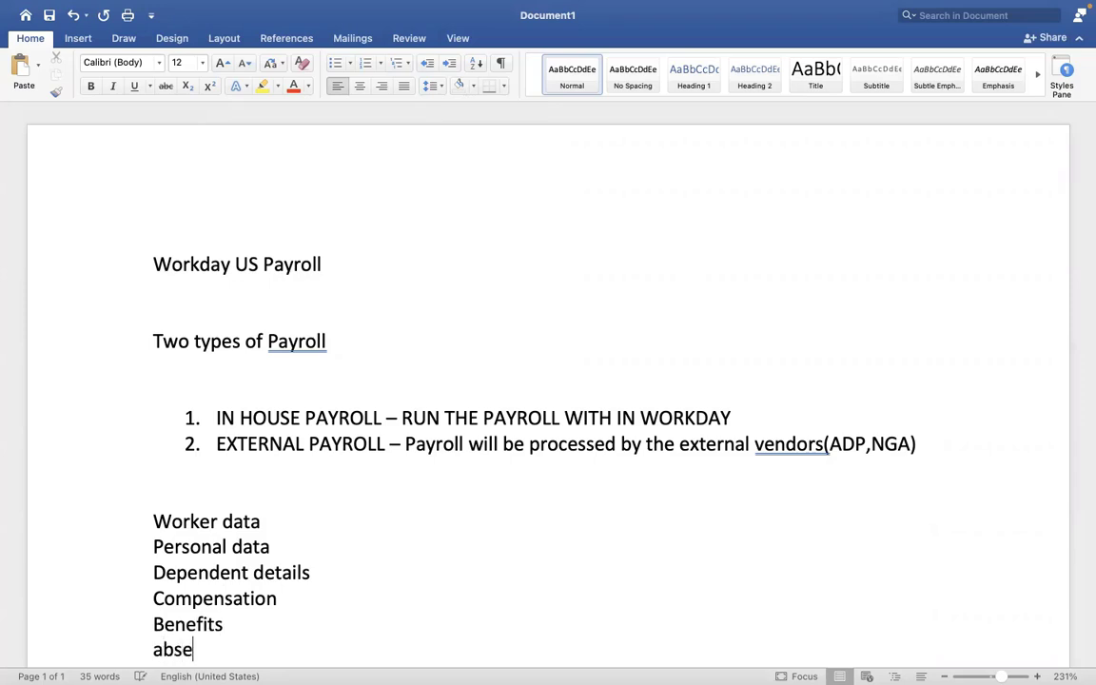
pyautogui.write('nce')
pyautogui.press('Return')
pyautogui.write('ti')
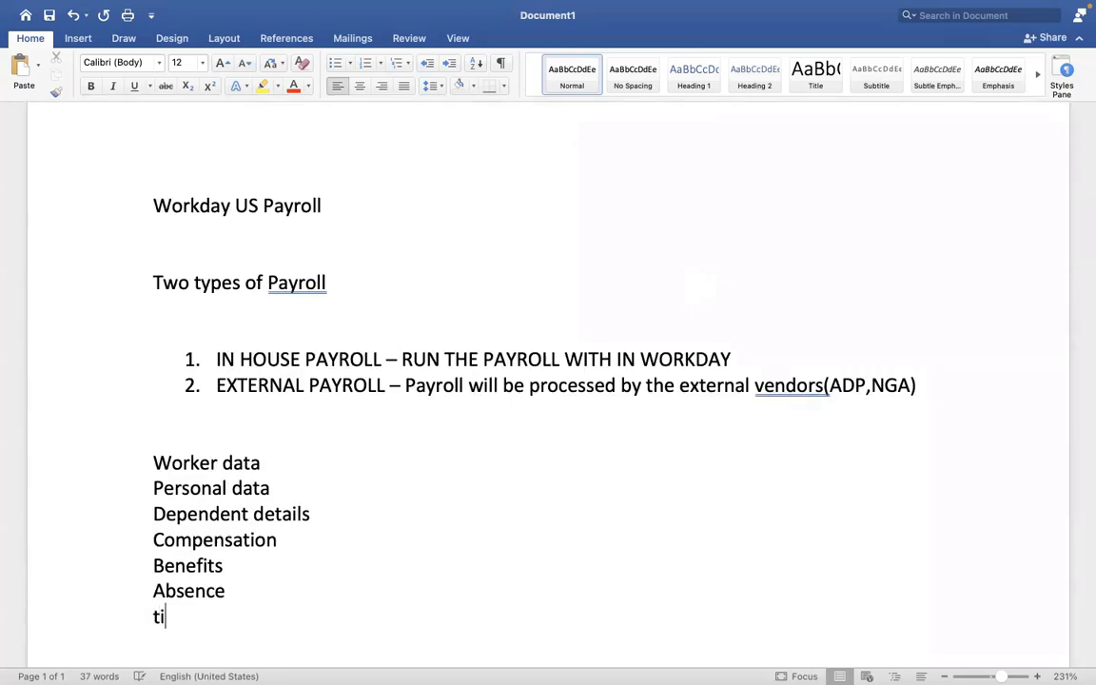
pyautogui.write('me tracking')
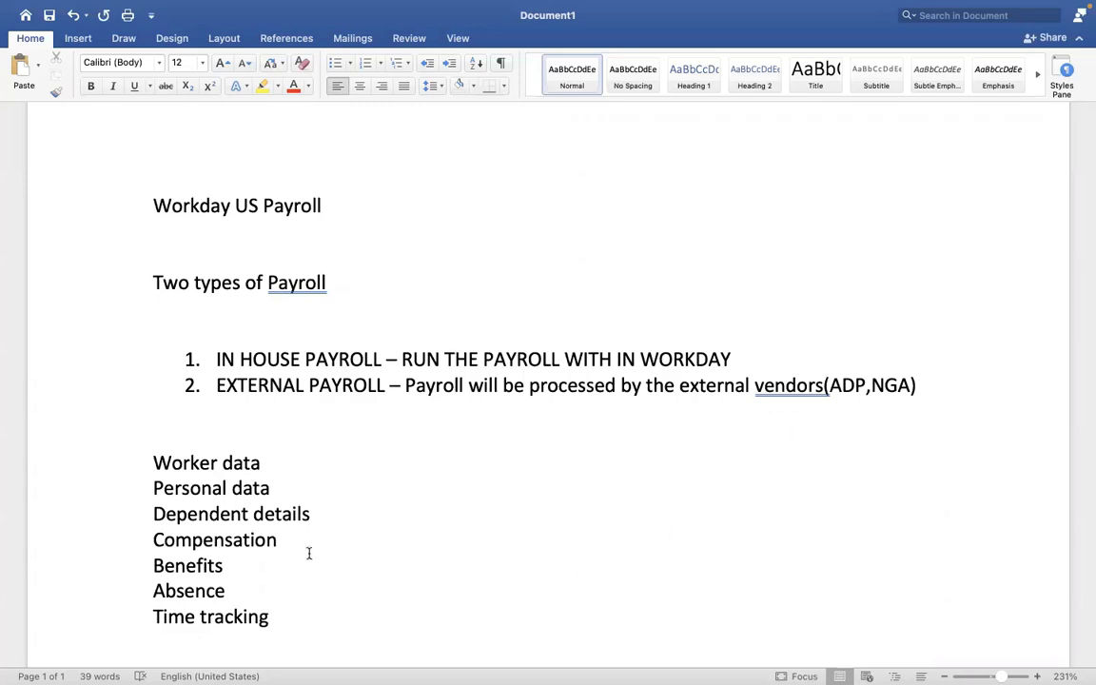
# Highlight the data entries while reviewing them, then add blank lines after Time tracking
pyautogui.moveTo(287, 542); pyautogui.dragTo(178, 466)
pyautogui.click(285, 495)
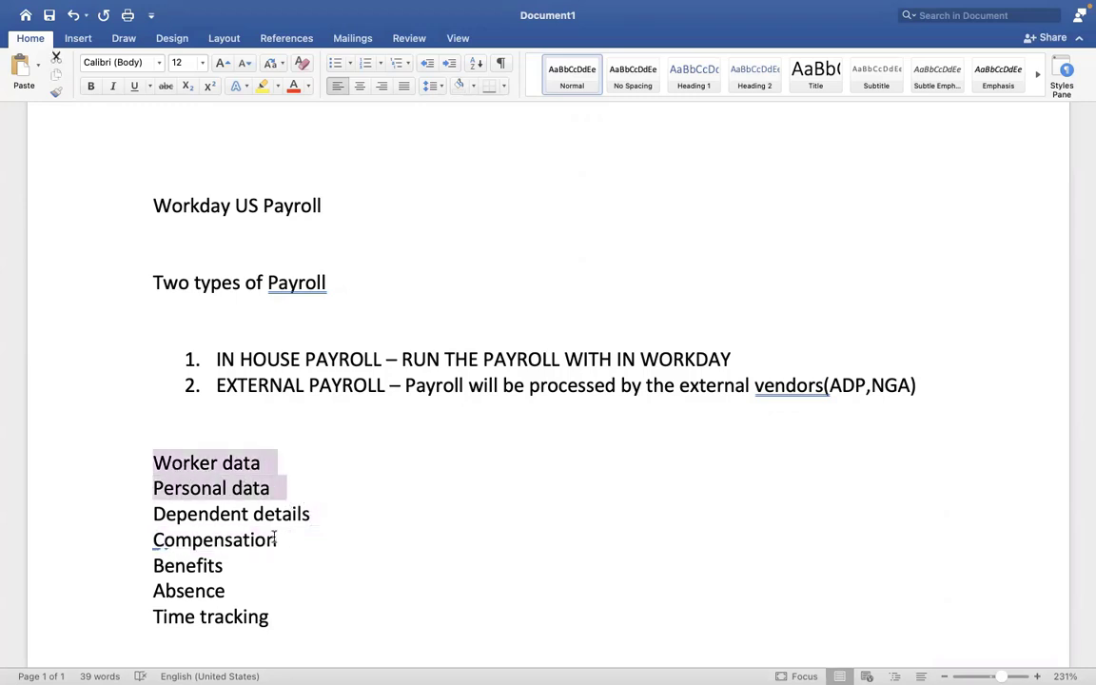
pyautogui.moveTo(287, 539); pyautogui.dragTo(154, 541)
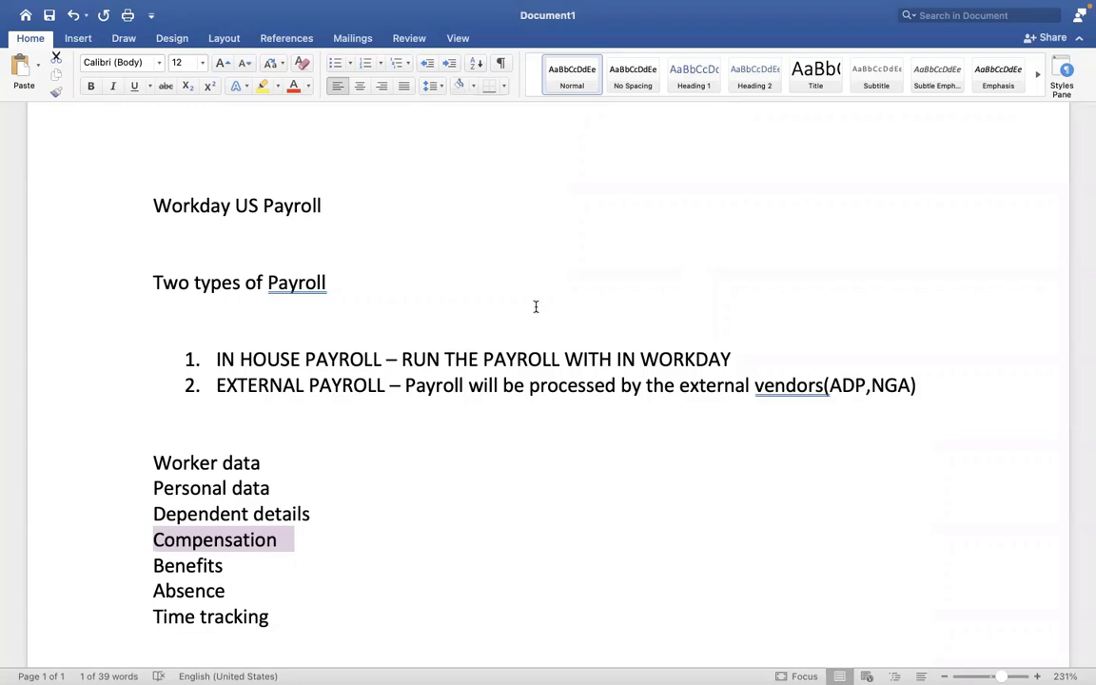
pyautogui.click(291, 542)
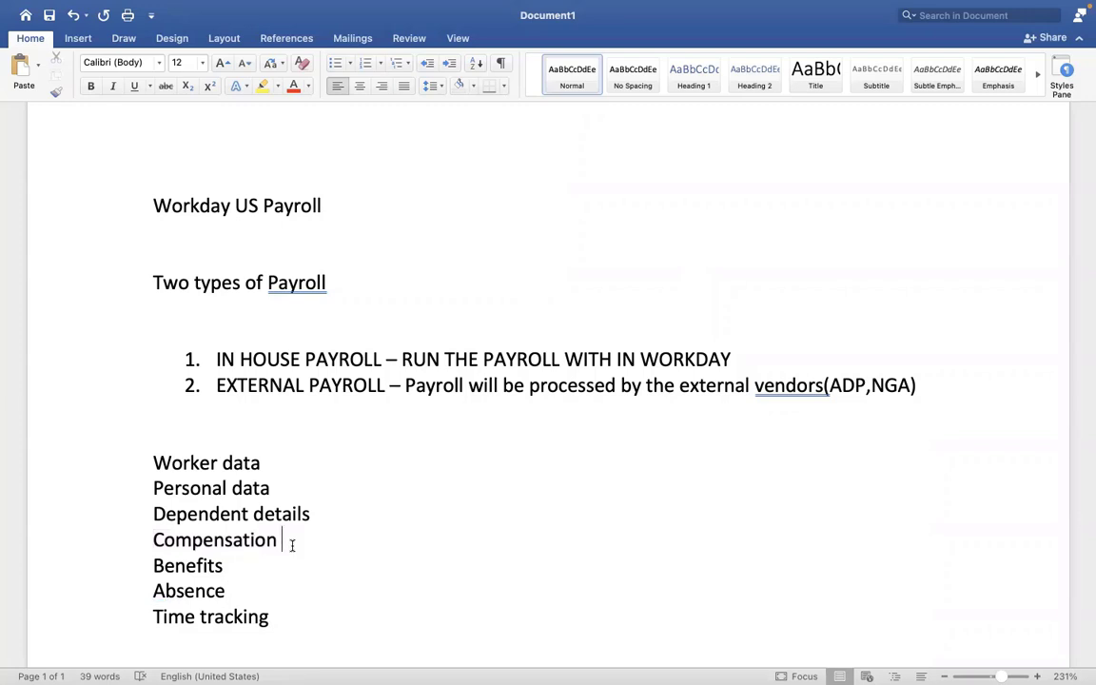
pyautogui.press('Left')
pyautogui.press('Left')
pyautogui.press('Left')
pyautogui.press('Left')
pyautogui.press('Left')
pyautogui.press('Left')
pyautogui.moveTo(293, 540); pyautogui.dragTo(157, 540)
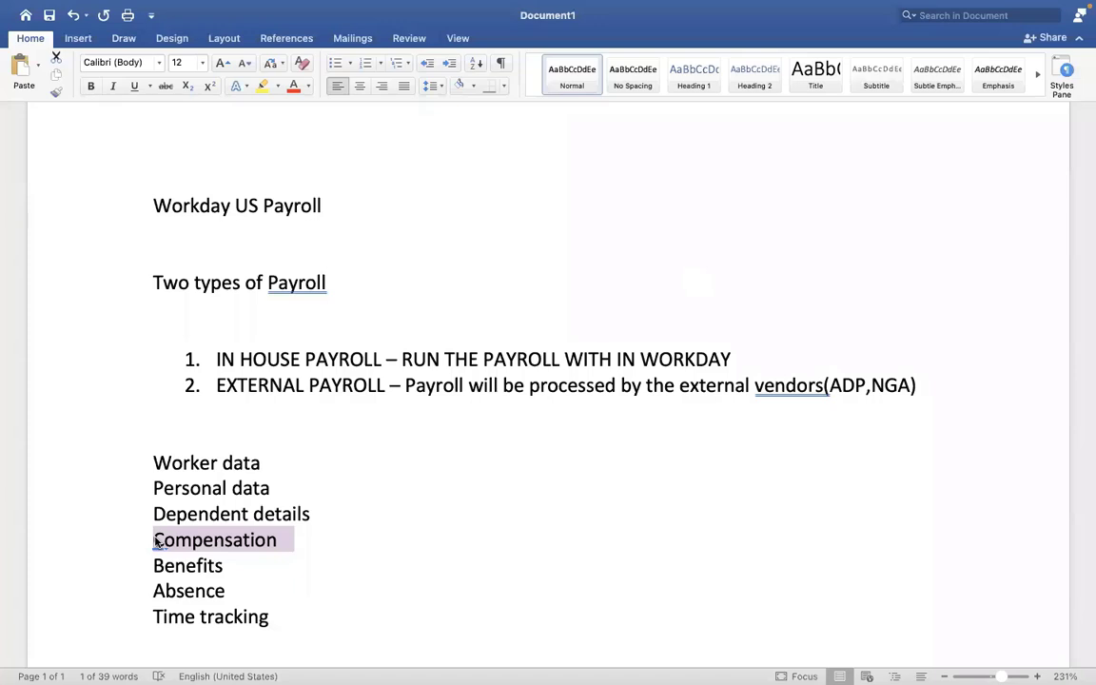
pyautogui.click(302, 610)
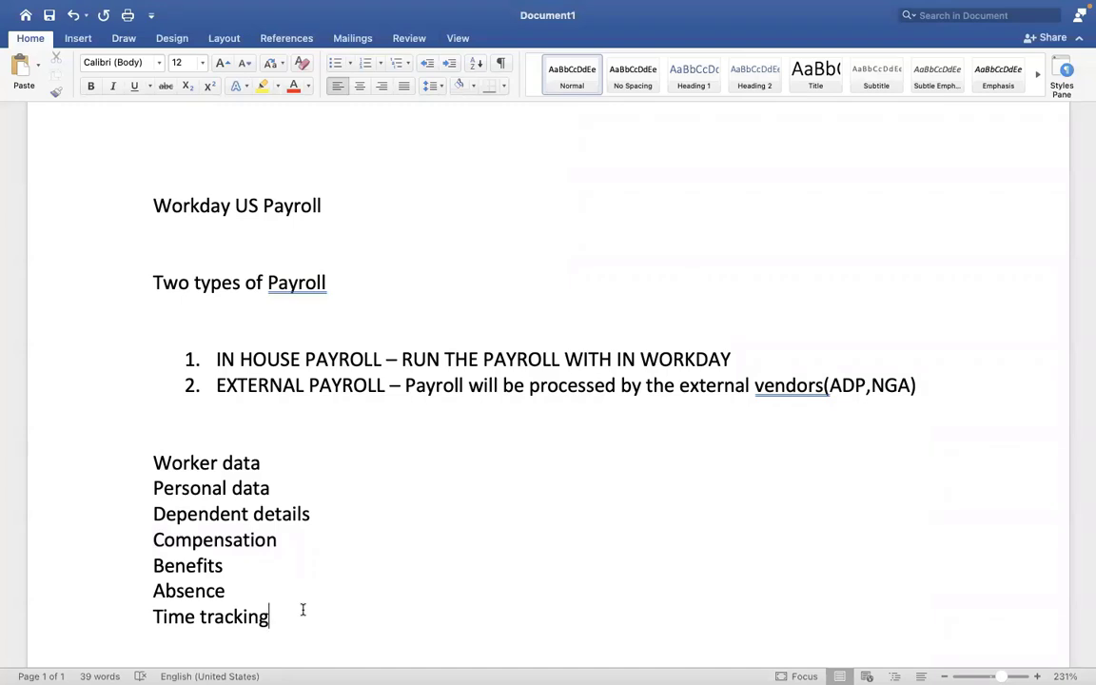
pyautogui.press('Return')
pyautogui.press('Return')
pyautogui.press('Return')
pyautogui.press('Return')
pyautogui.press('Return')
pyautogui.press('Return')
pyautogui.press('Return')
pyautogui.press('Return')
pyautogui.press('Return')
pyautogui.press('Return')
pyautogui.press('Return')
pyautogui.press('Return')
pyautogui.press('Return')
pyautogui.press('Return')
pyautogui.press('Return')
pyautogui.press('Return')
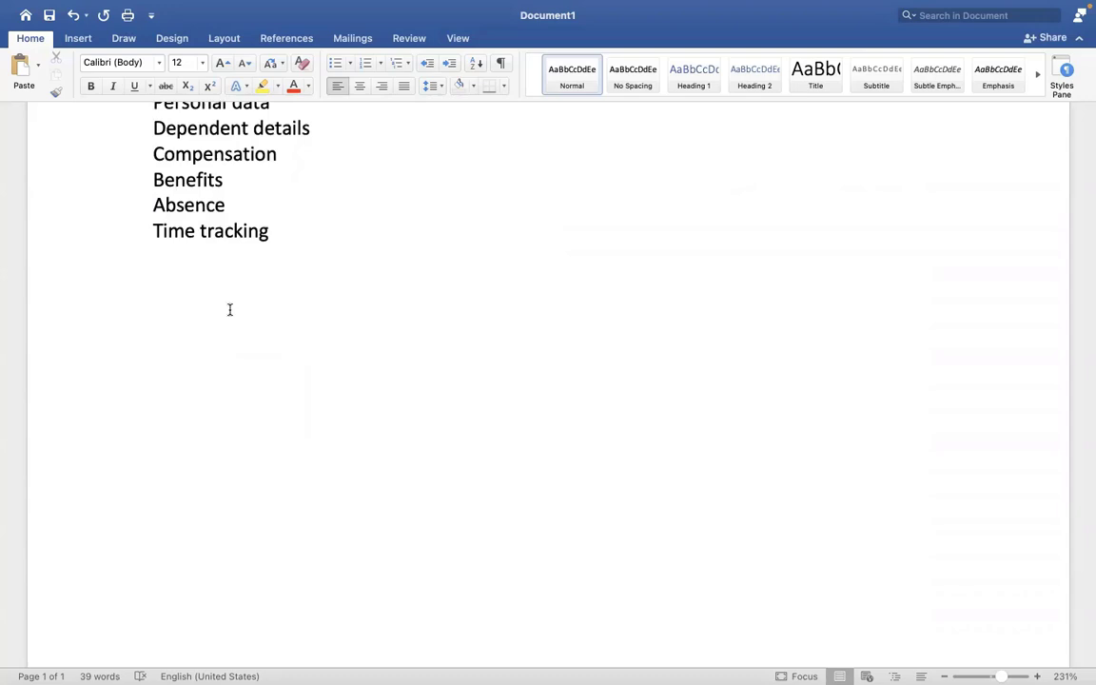
# Add the heading 'Countries which has Inhouse Payroll In Workday' below Time tracking
pyautogui.click(230, 308)
pyautogui.write('Countries whic')
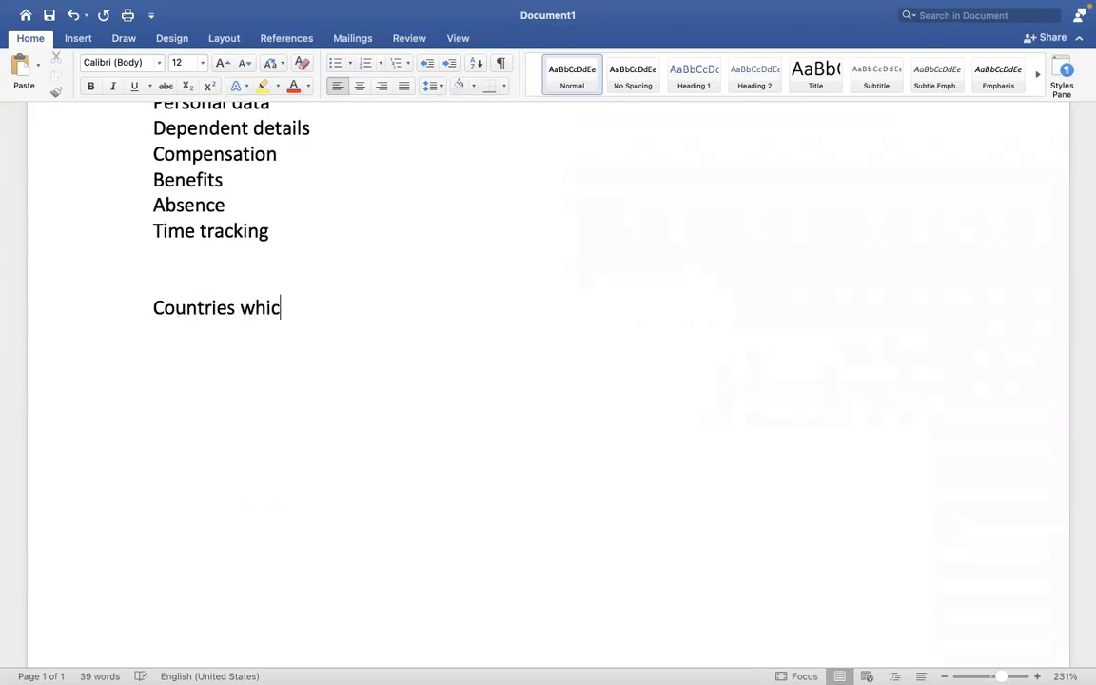
pyautogui.write('h has lnhouse Pa')
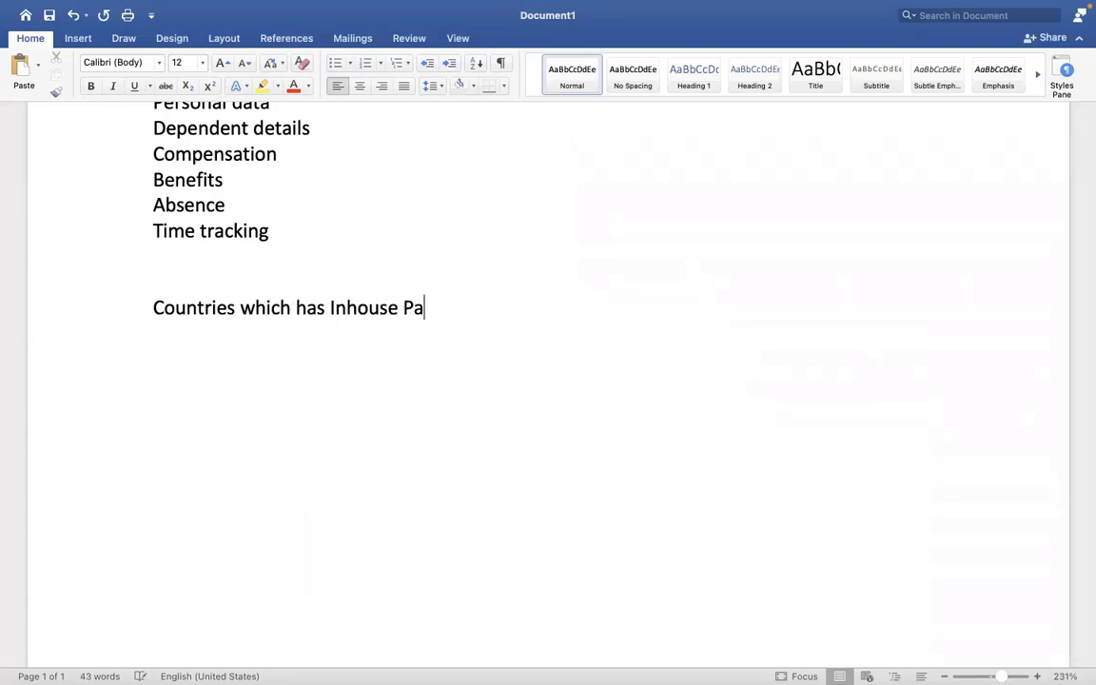
pyautogui.write('yroll In Work')
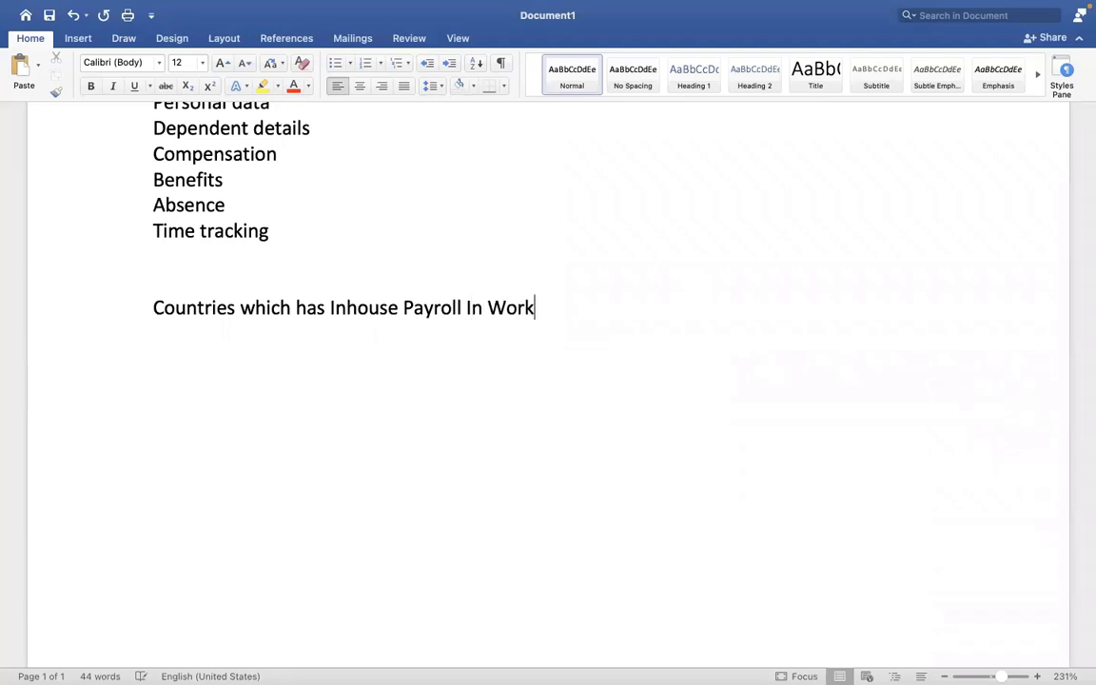
pyautogui.write('day')
pyautogui.press('Return')
# List the countries 1.USA, 2.UK, 3.FRANCE and 4.CANADA on separate lines
pyautogui.press('Return')
pyautogui.write('1.')
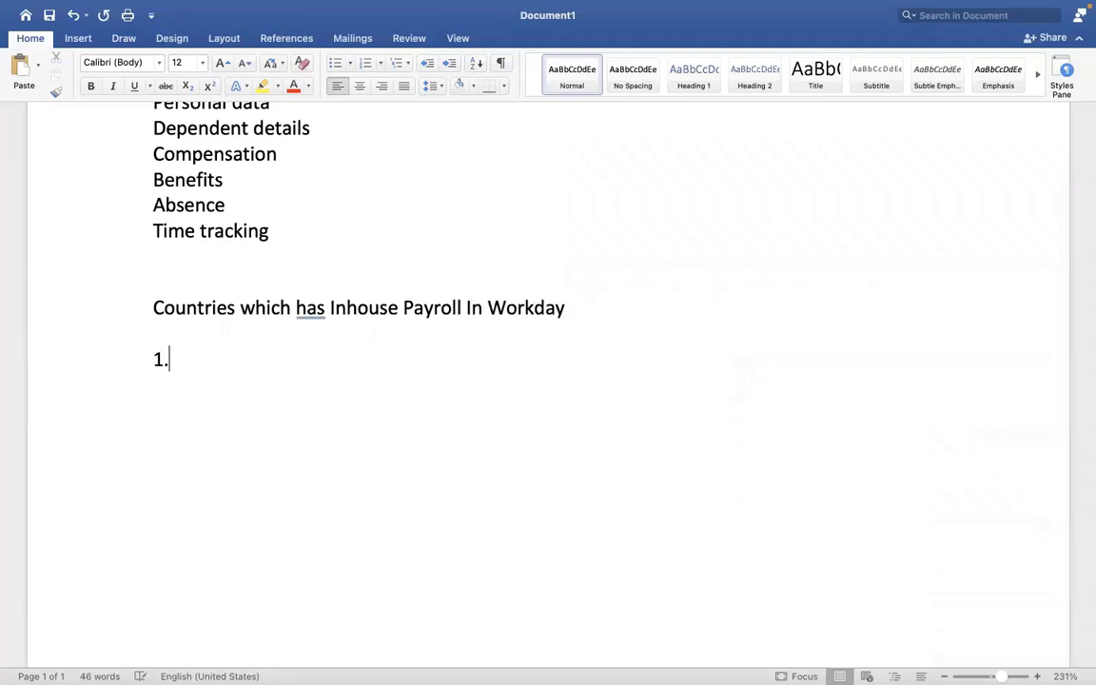
pyautogui.write('USA')
pyautogui.press('Return')
pyautogui.write('2.UK')
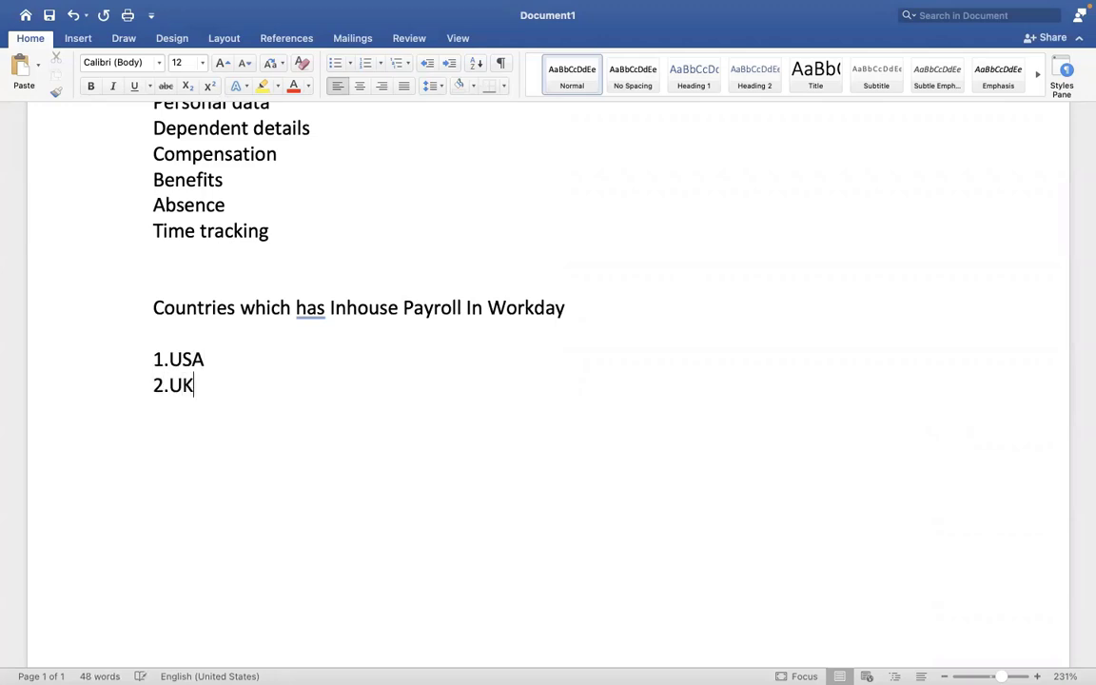
pyautogui.press('Return')
pyautogui.write('3.FRANCE')
pyautogui.press('Return')
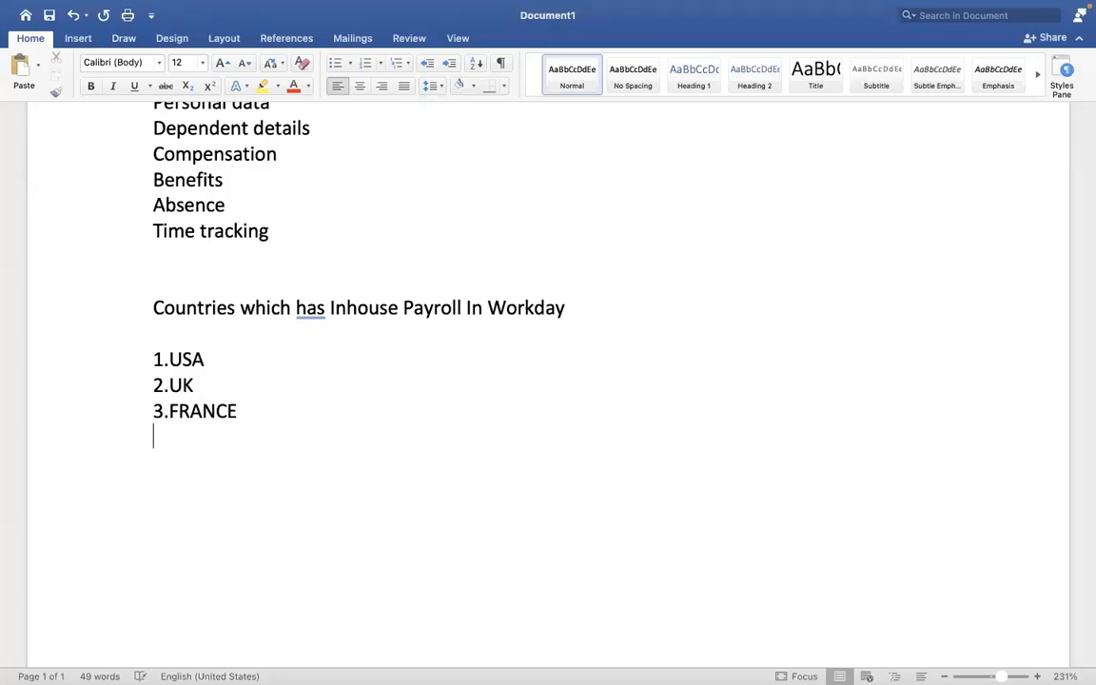
pyautogui.write('4.CANADA')
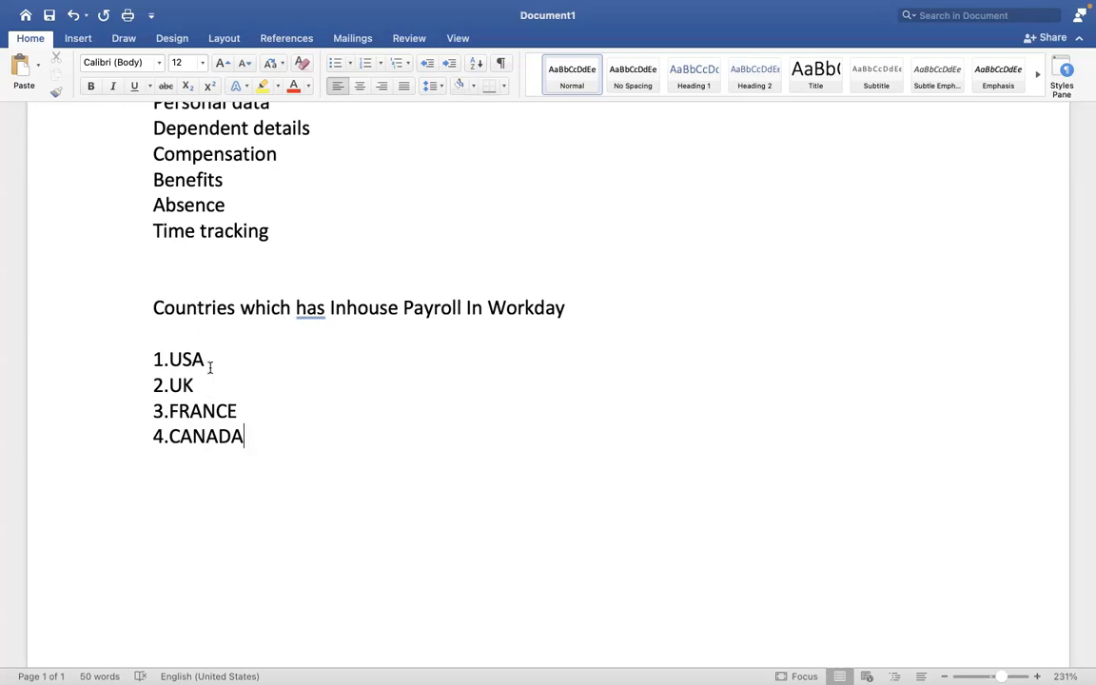
# Select the 1.USA entry at the top of the USA, UK, FRANCE, CANADA list
pyautogui.moveTo(208, 361); pyautogui.dragTo(170, 362)
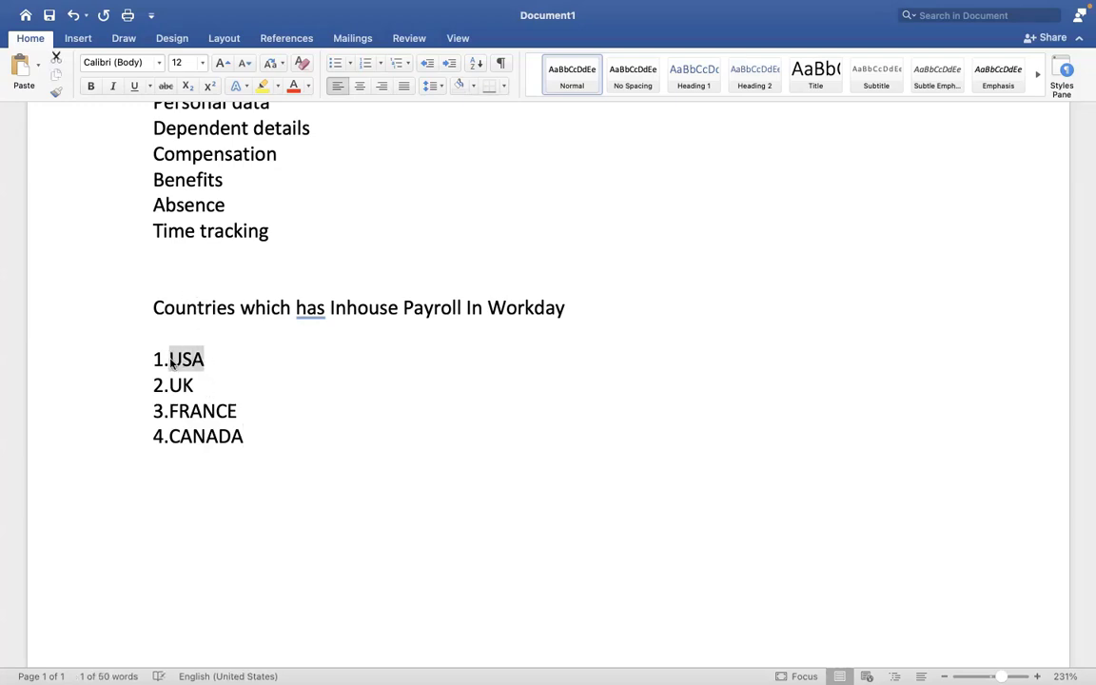
pyautogui.moveTo(249, 436); pyautogui.dragTo(183, 388)
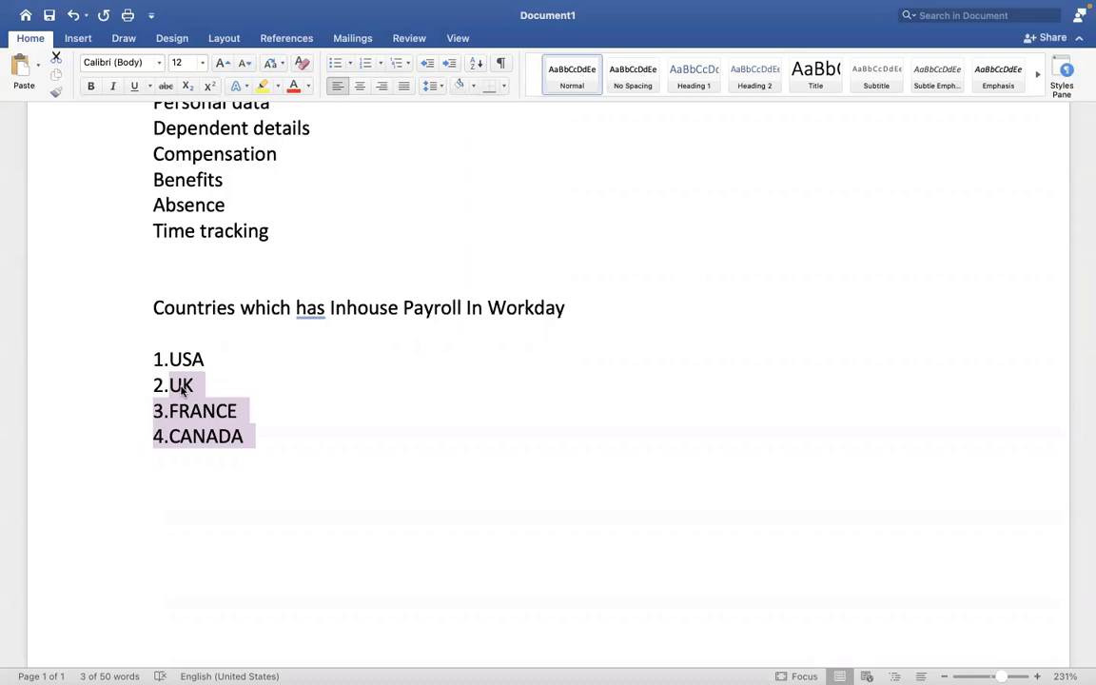
pyautogui.click(274, 443)
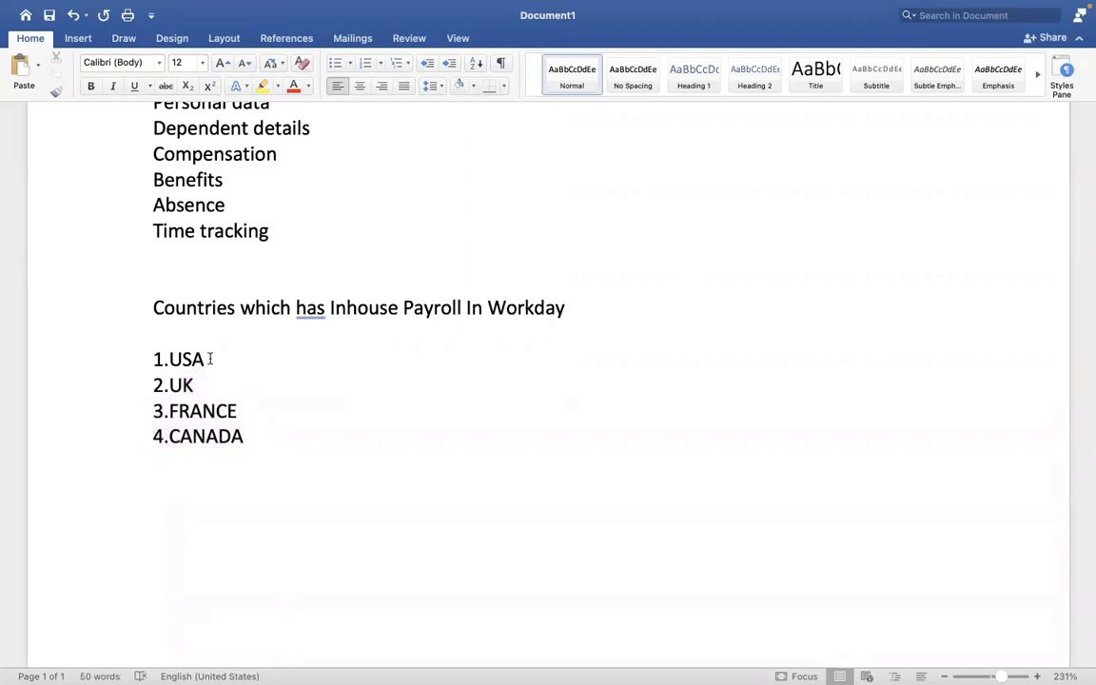
pyautogui.moveTo(209, 358); pyautogui.dragTo(145, 359)
pyautogui.press('super+c')
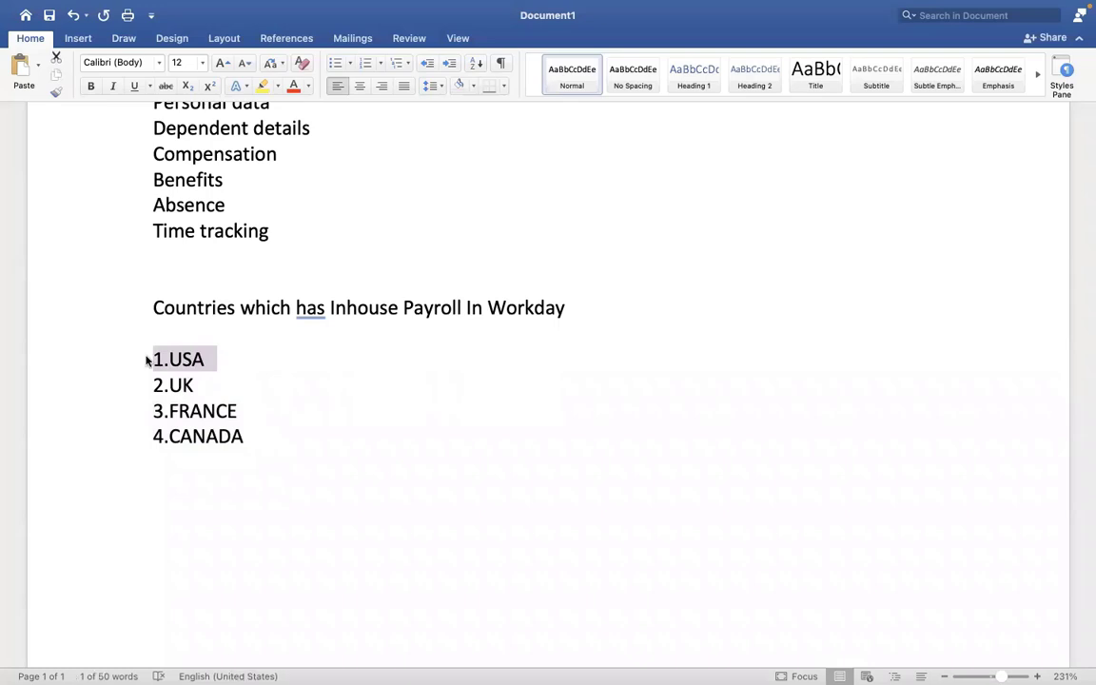
# Paste a copy of 1.USA on a new line below 4.CANADA
pyautogui.click(299, 440)
pyautogui.press('Return')
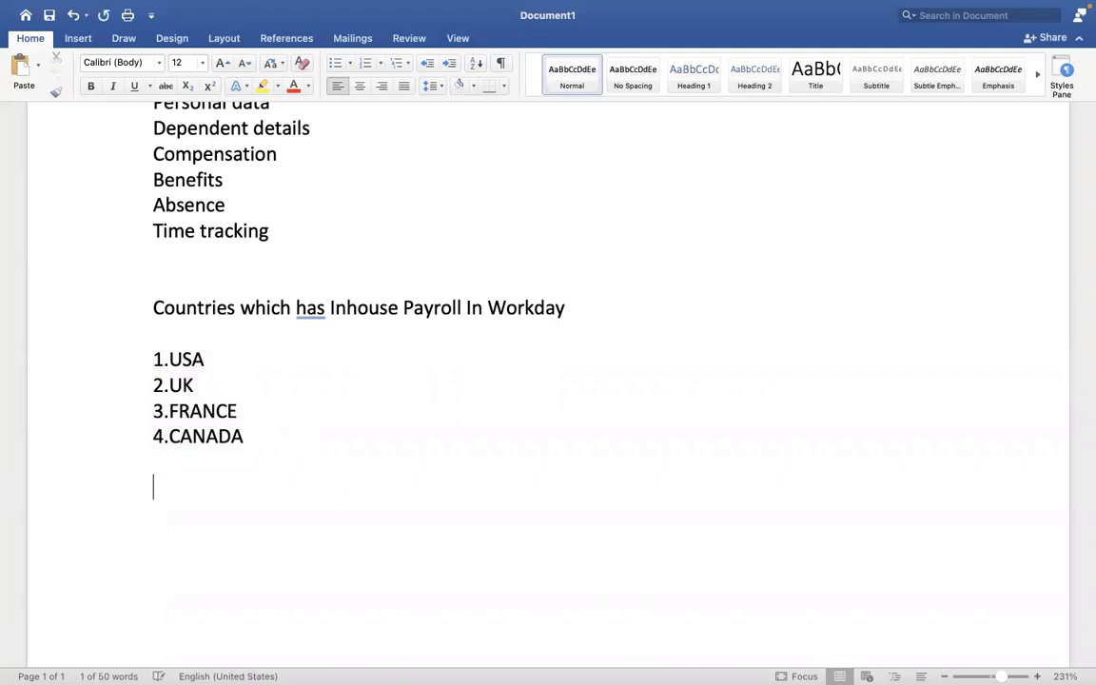
pyautogui.press('super+v')
# Add a numbered item '1. PAYROLL BASIC FRAME WORK' beneath the pasted line
pyautogui.press('Return')
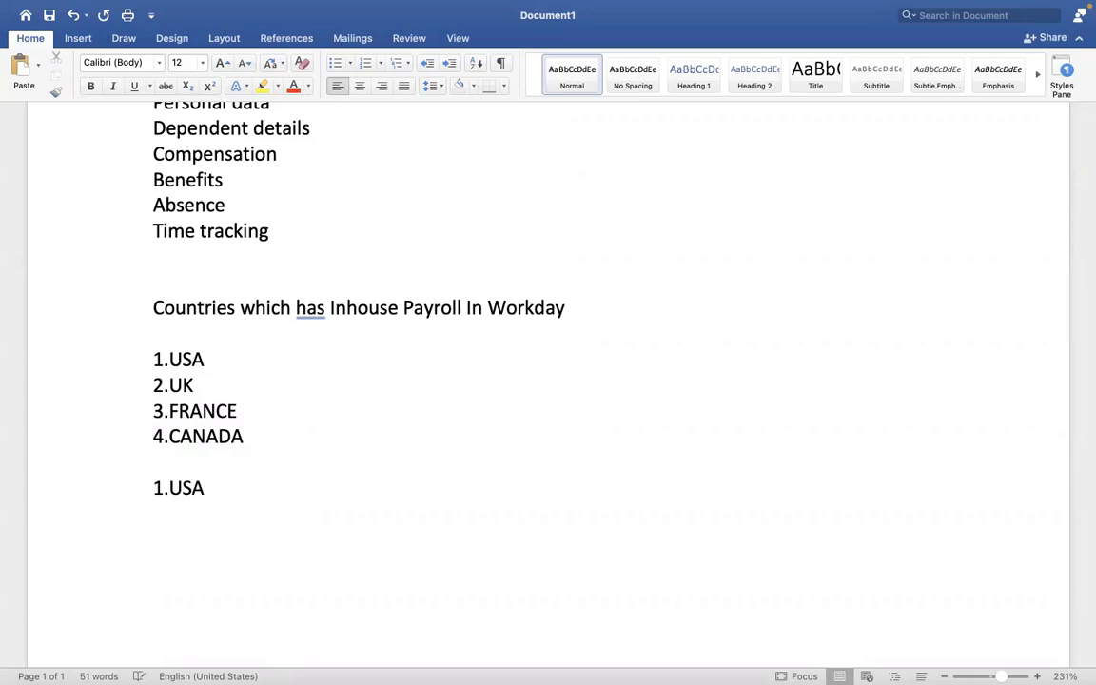
pyautogui.press('Return')
pyautogui.press('Return')
pyautogui.press('Return')
pyautogui.press('Return')
pyautogui.press('BackSpace')
pyautogui.press('BackSpace')
pyautogui.press('BackSpace')
pyautogui.press('BackSpace')
pyautogui.press('BackSpace')
pyautogui.write('1. P')
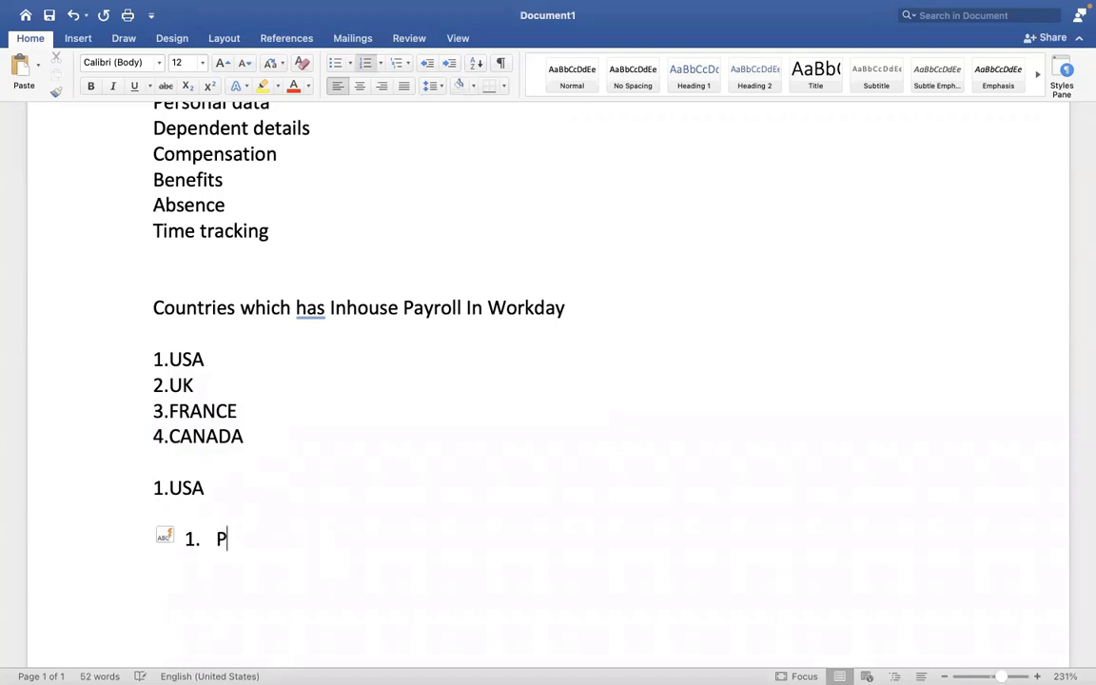
pyautogui.write('AYROLL BAS')
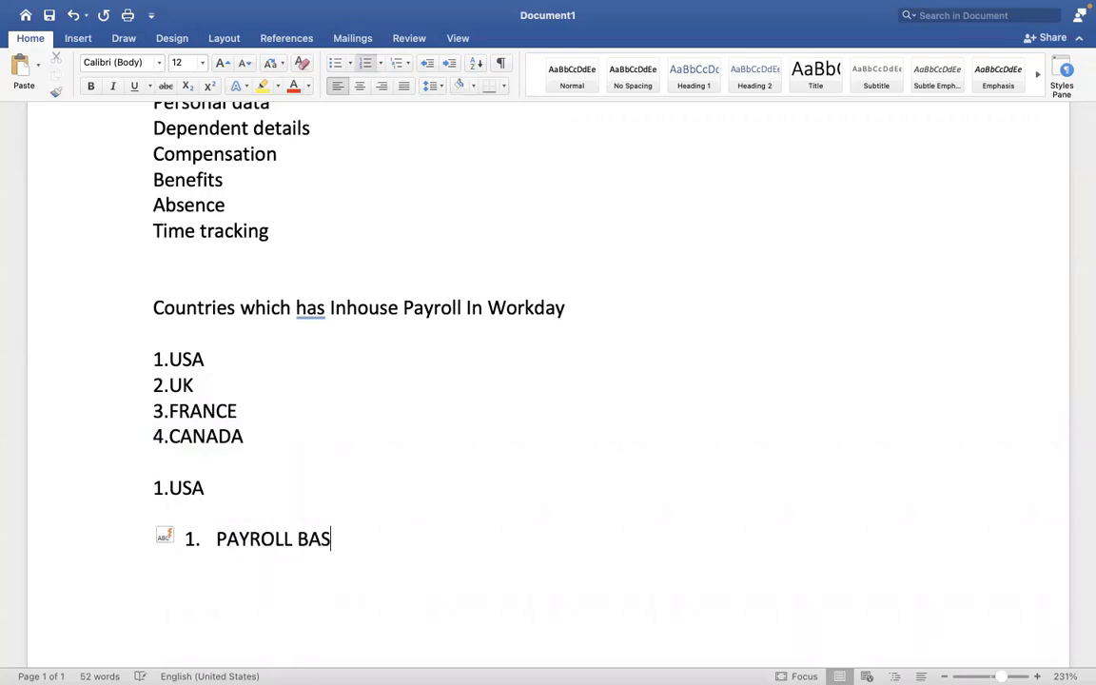
pyautogui.write('IC FRAME WORK')
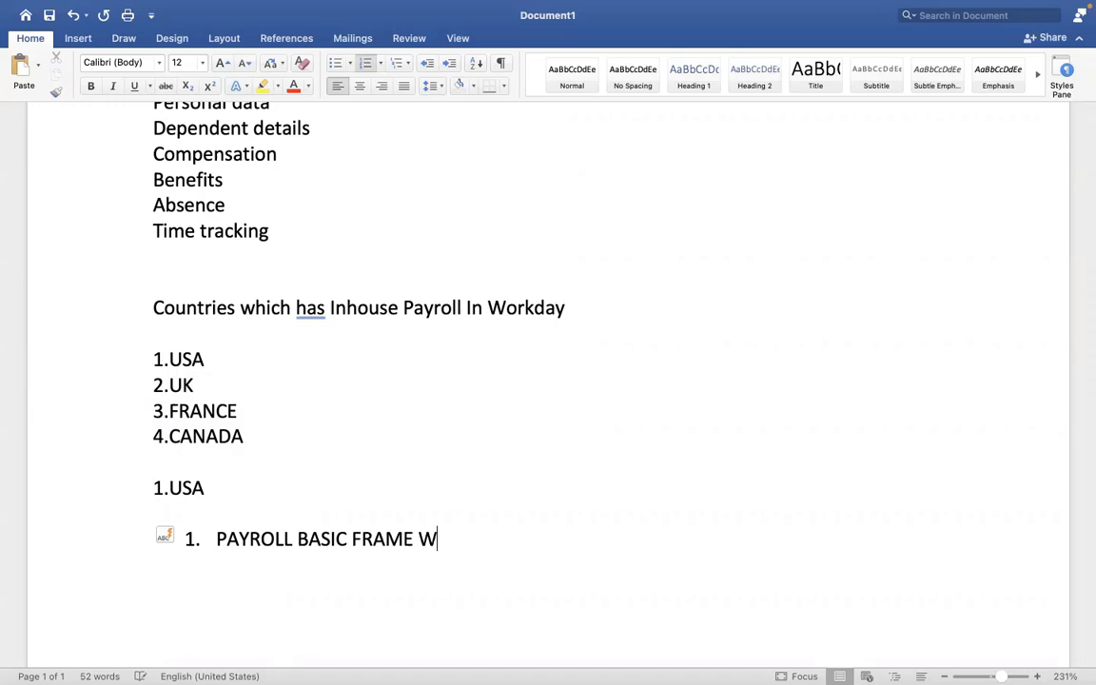